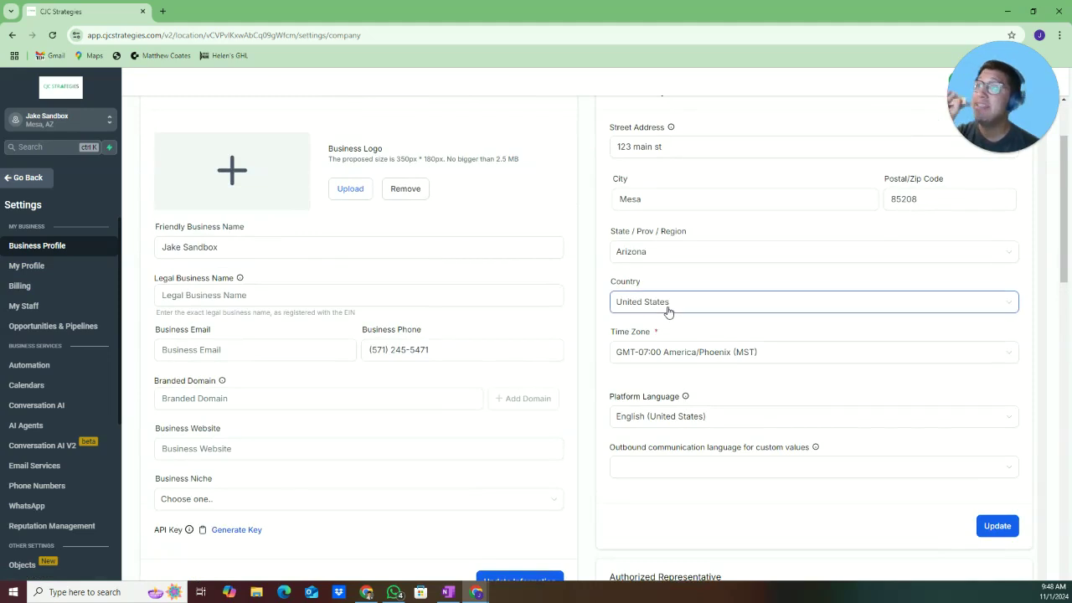
Keep United States as the address country and scroll down to the Business Information section
{"action": "left_click", "coordinate": [670, 310]}
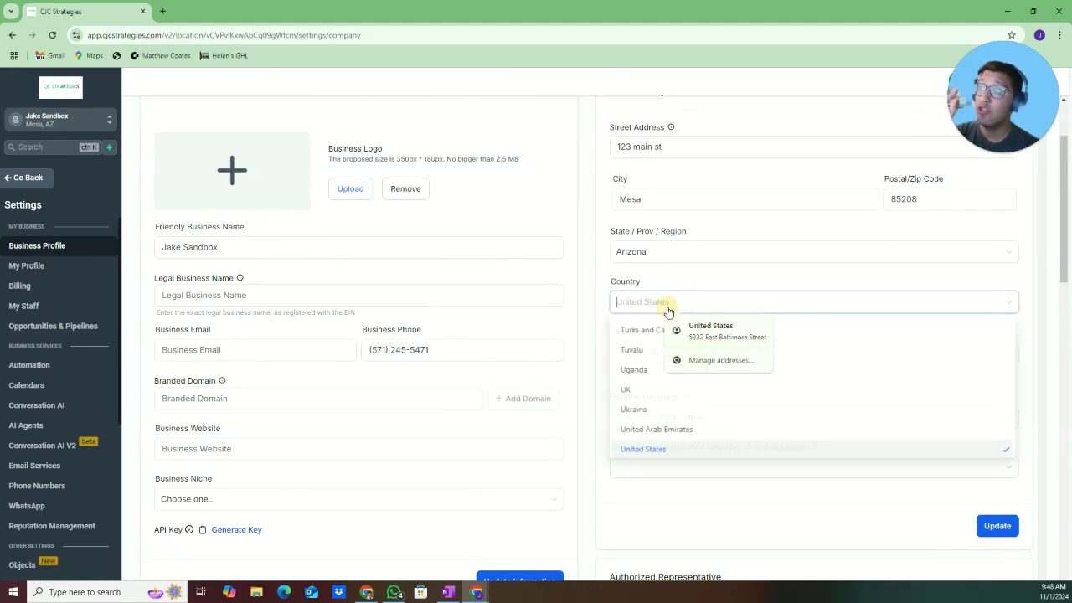
{"action": "left_click", "coordinate": [615, 299]}
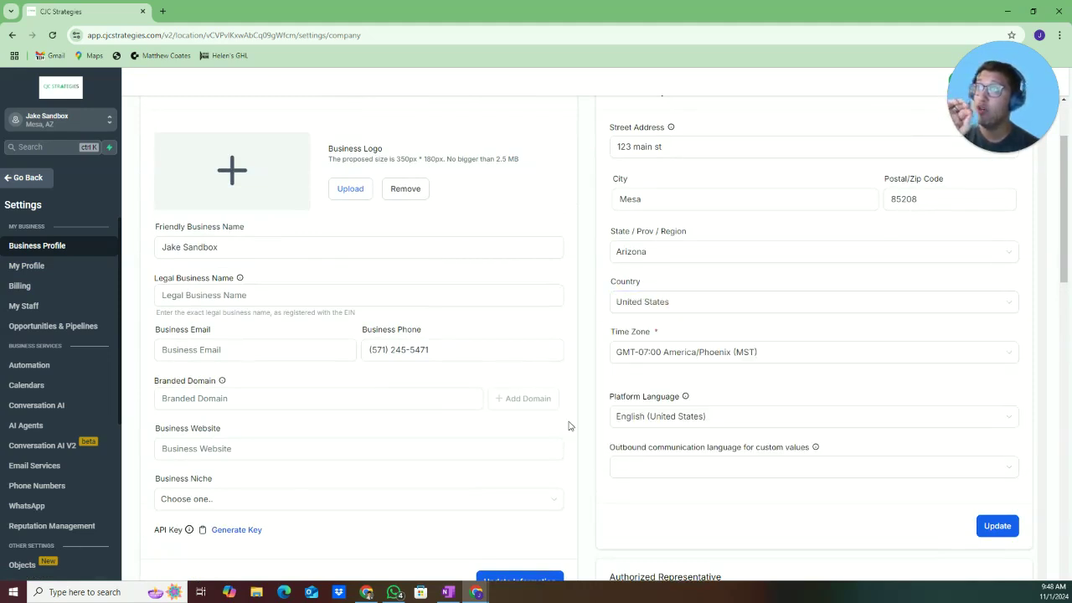
{"action": "left_click", "coordinate": [561, 444]}
{"action": "scroll", "coordinate": [564, 436], "scroll_direction": "up", "scroll_amount": 2}
{"action": "scroll", "coordinate": [563, 439], "scroll_direction": "up", "scroll_amount": 1}
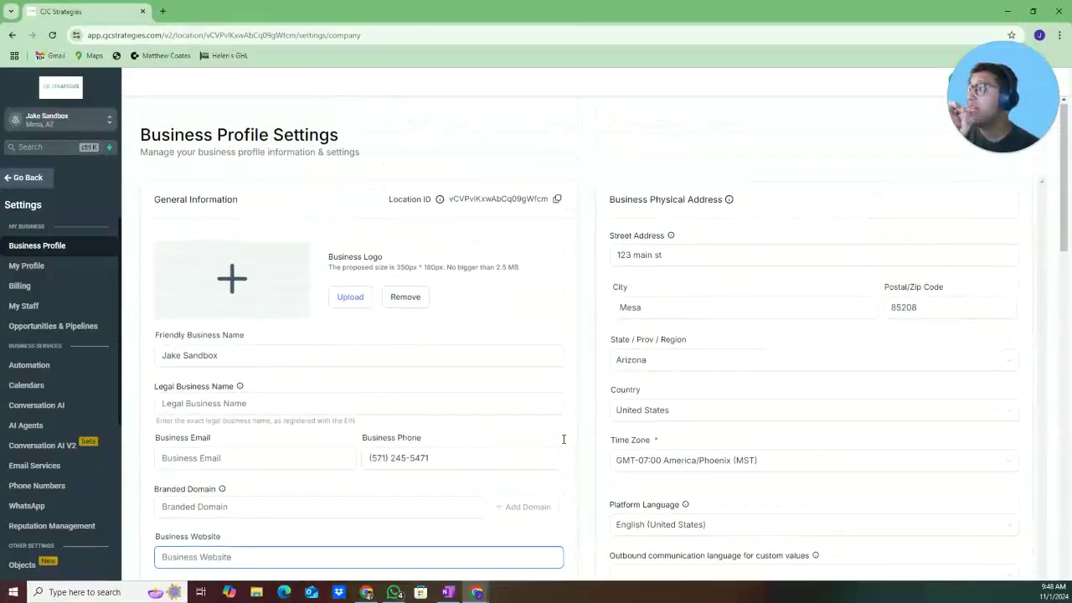
{"action": "scroll", "coordinate": [564, 439], "scroll_direction": "down", "scroll_amount": 7}
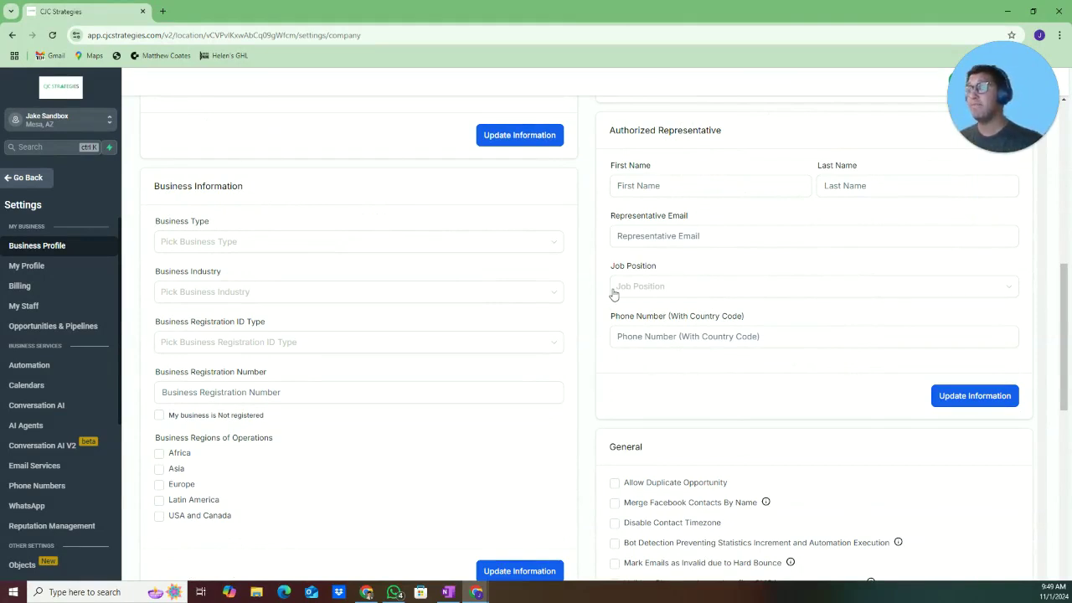
Set the business type to Limited Liability Company Or Sole-Proprietorship
{"action": "left_click", "coordinate": [373, 246]}
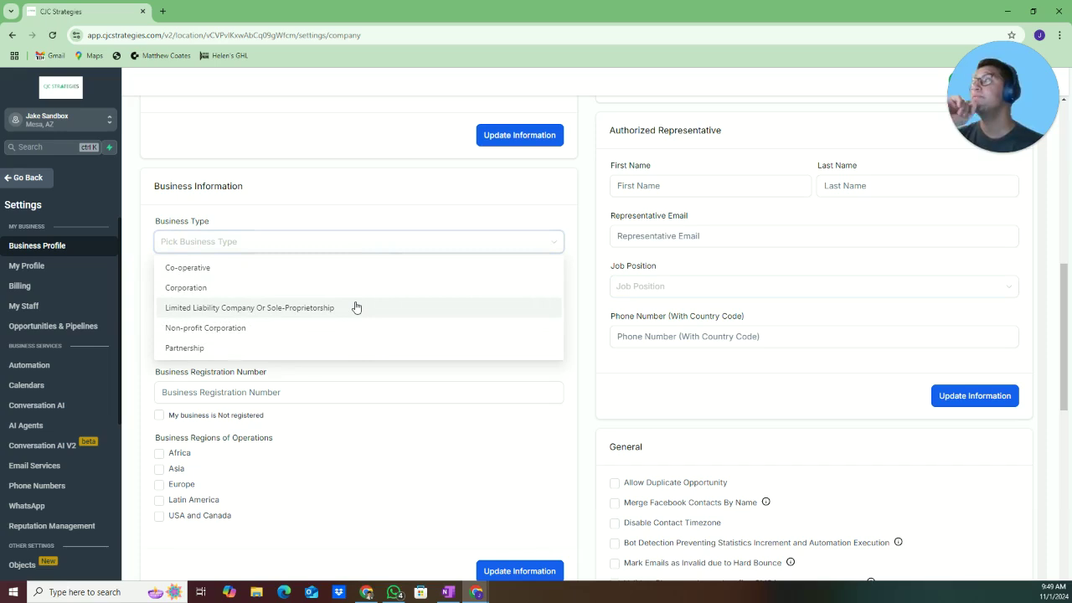
{"action": "left_click", "coordinate": [356, 308]}
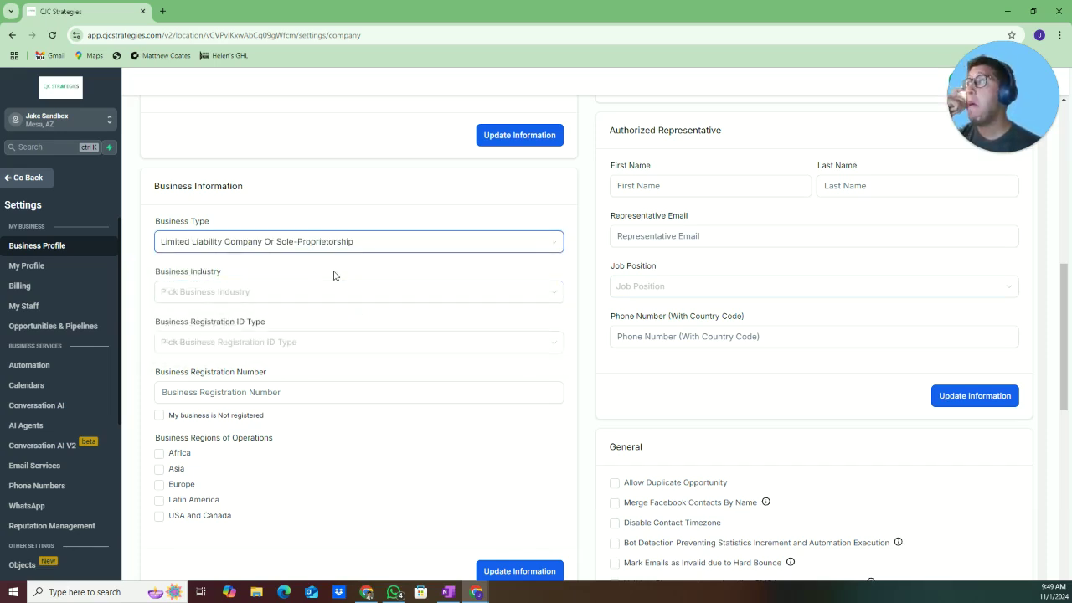
{"action": "left_click", "coordinate": [335, 295]}
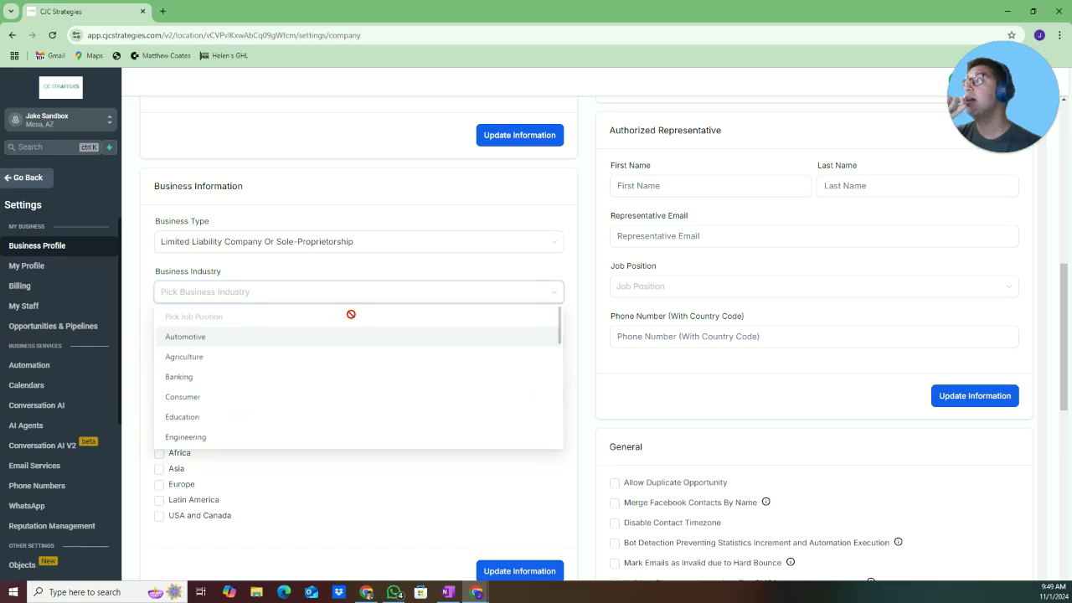
{"action": "left_click", "coordinate": [177, 281]}
{"action": "left_click", "coordinate": [185, 295]}
{"action": "left_click", "coordinate": [193, 291]}
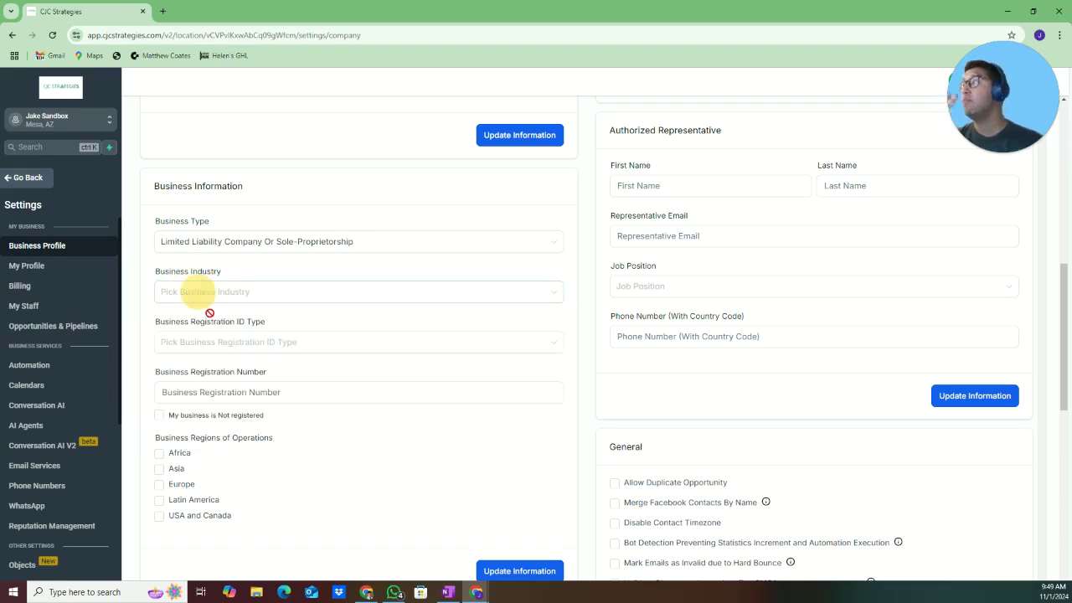
Set the registration ID type to USA: EIN and begin the registration number field
{"action": "left_click", "coordinate": [256, 342]}
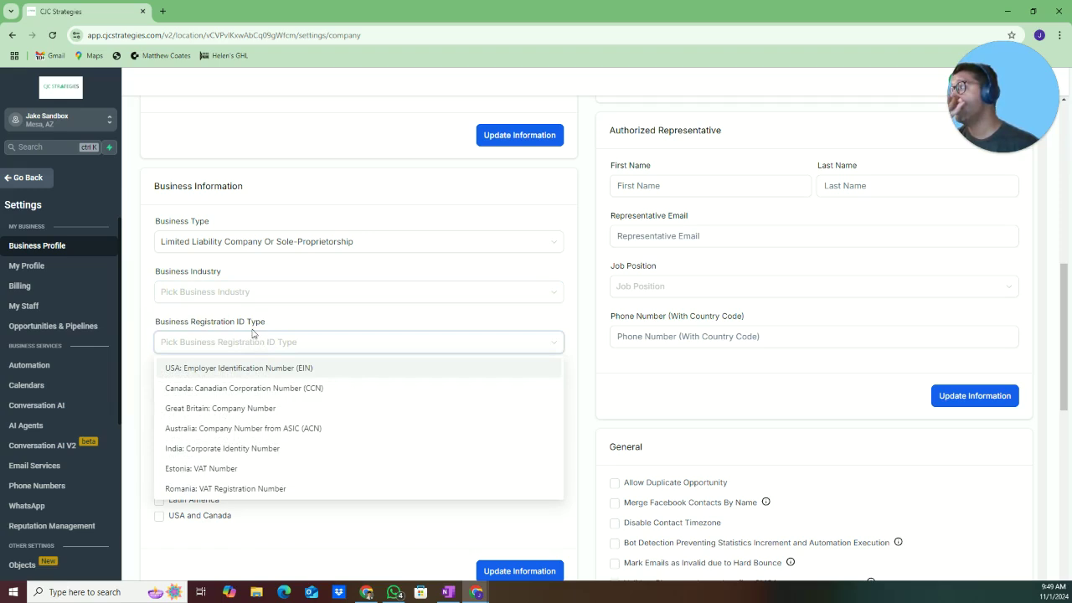
{"action": "left_click", "coordinate": [256, 369]}
{"action": "left_click", "coordinate": [308, 342]}
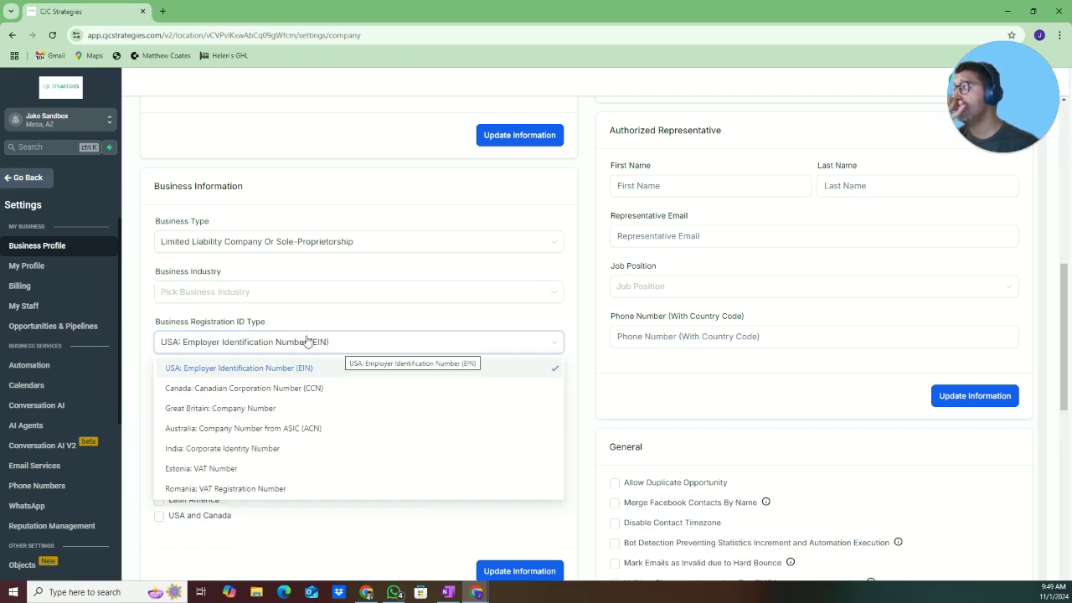
{"action": "left_click", "coordinate": [283, 341]}
{"action": "left_click", "coordinate": [188, 392]}
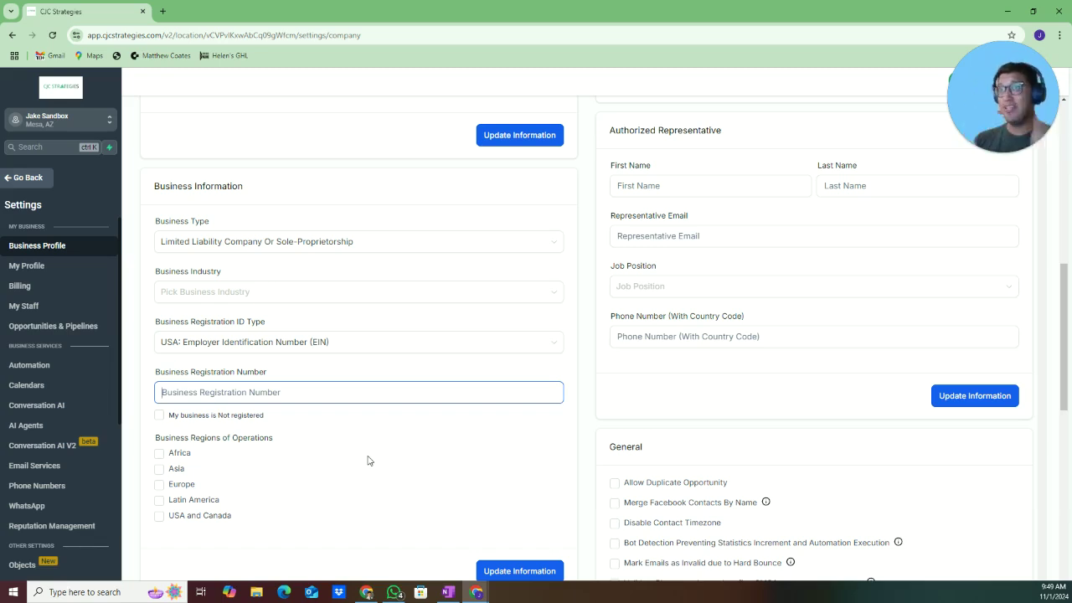
Tick USA and Canada as the operating region, then go back to the dashboard
{"action": "left_click", "coordinate": [159, 515]}
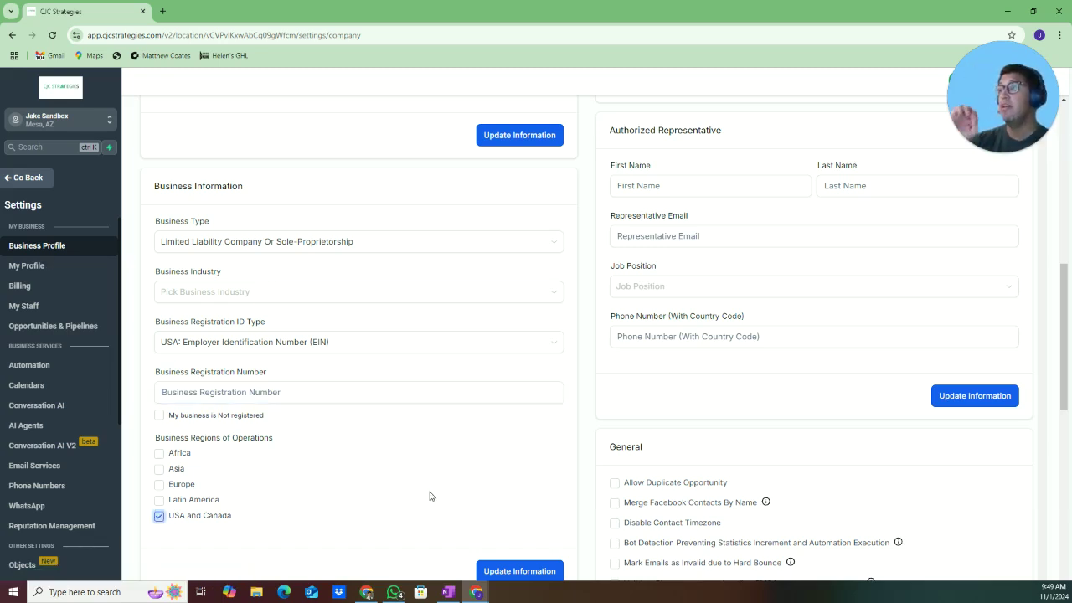
{"action": "scroll", "coordinate": [511, 544], "scroll_direction": "down", "scroll_amount": 1}
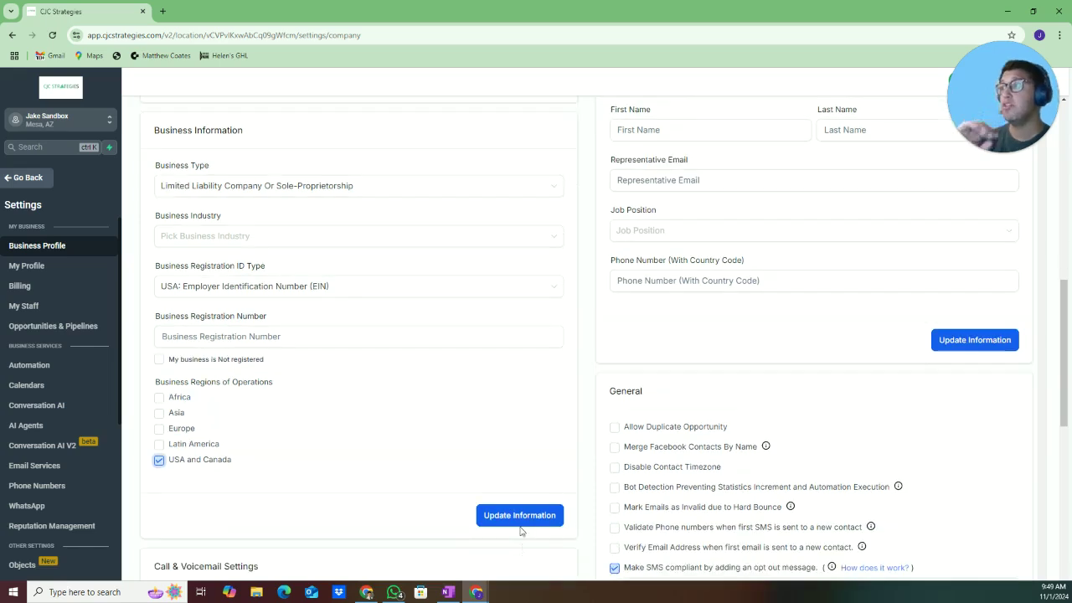
{"action": "left_click", "coordinate": [25, 178]}
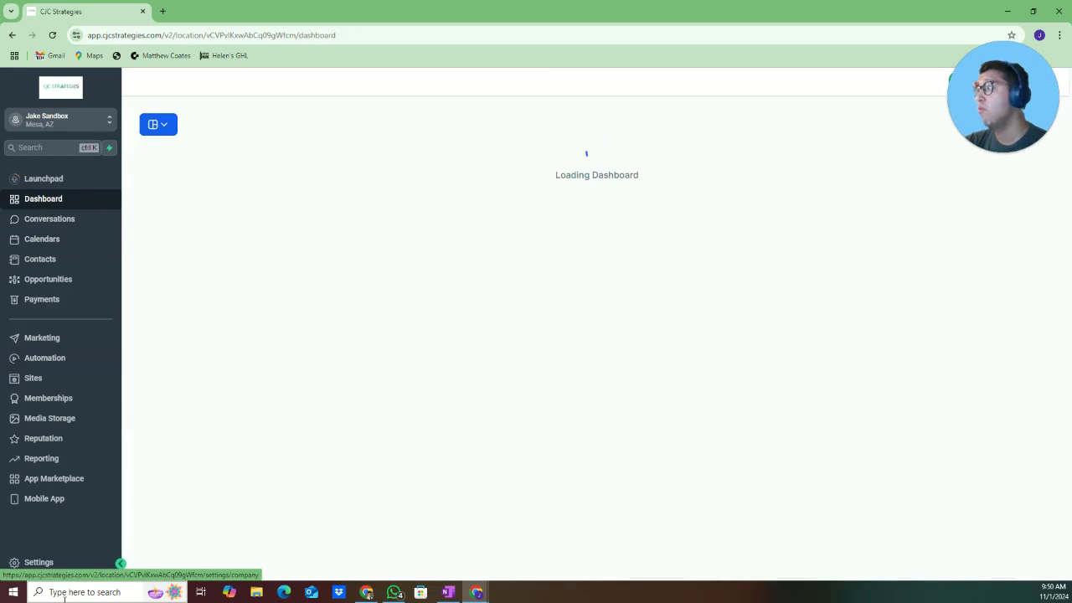
Go to Settings > Phone Numbers and choose Add Phone Number from the Add Number menu
{"action": "left_click", "coordinate": [250, 565]}
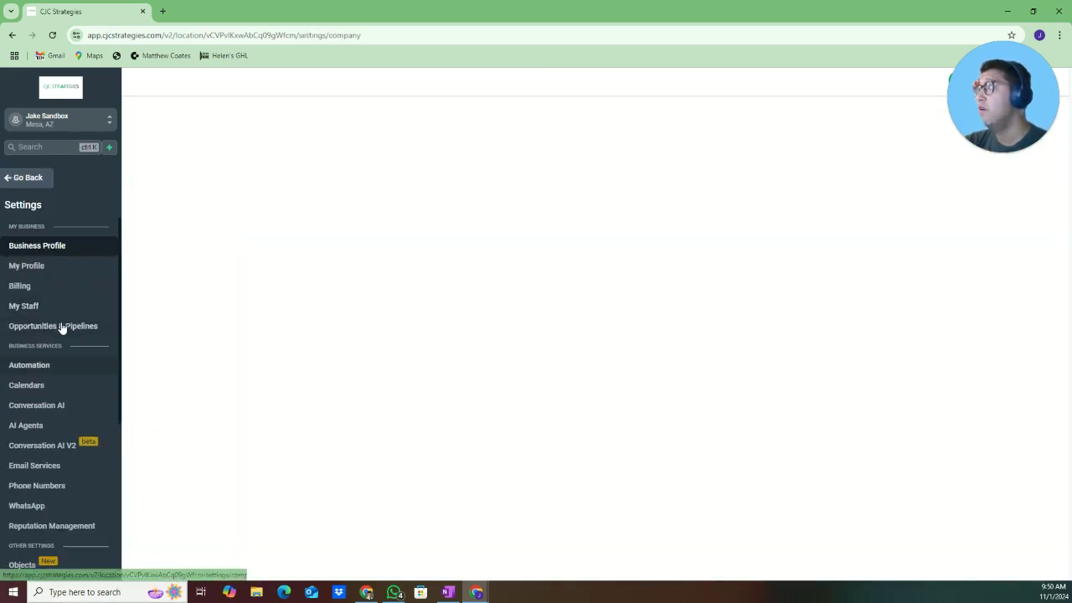
{"action": "left_click", "coordinate": [77, 488]}
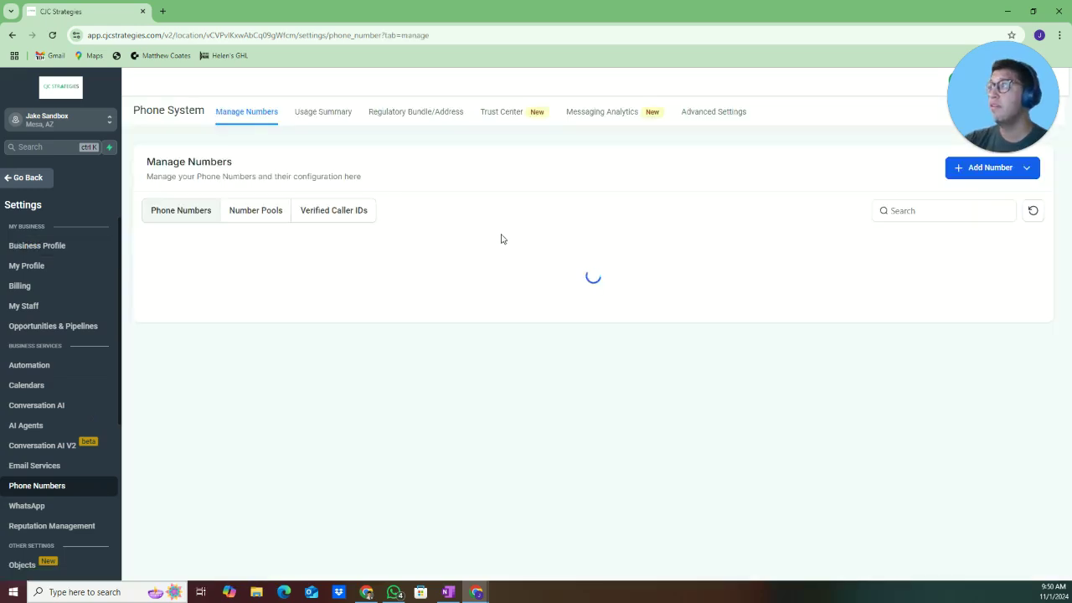
{"action": "left_click", "coordinate": [955, 170]}
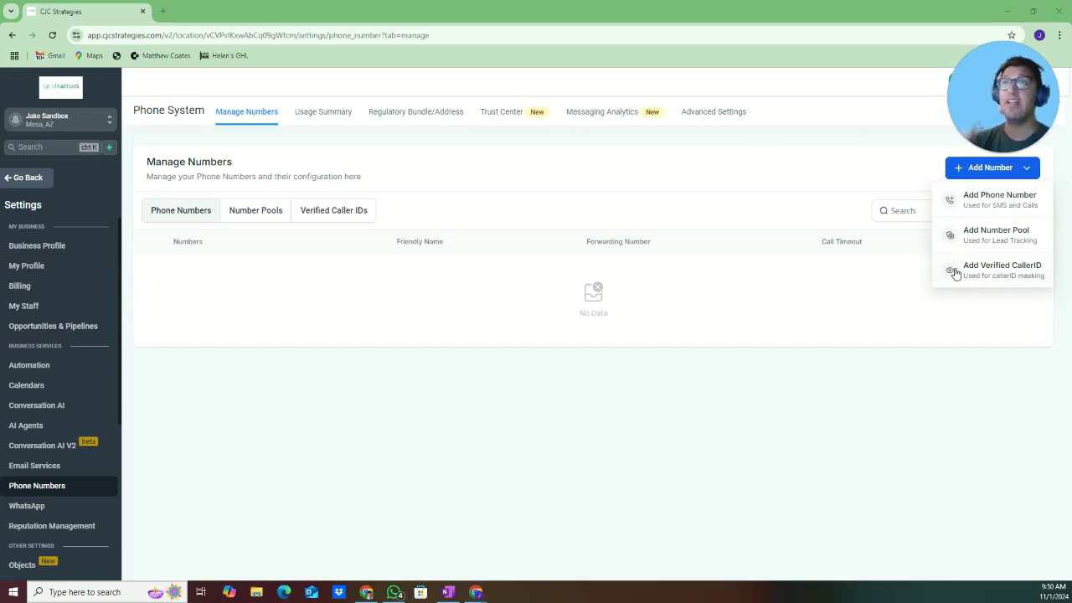
{"action": "left_click", "coordinate": [955, 205]}
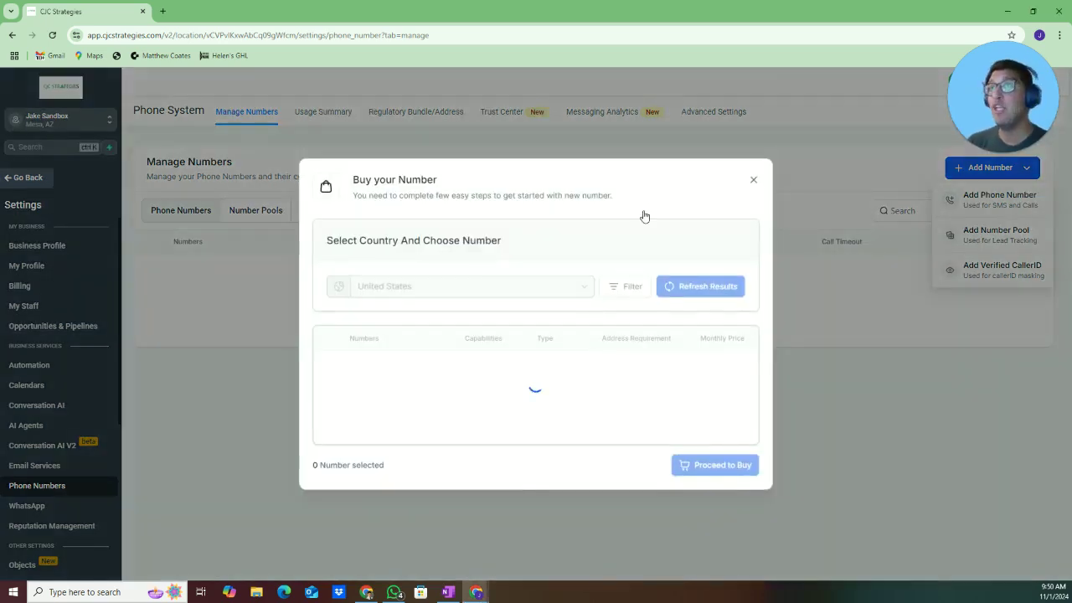
Filter the available numbers by prefix, trying 480 and then 602
{"action": "left_click", "coordinate": [624, 206]}
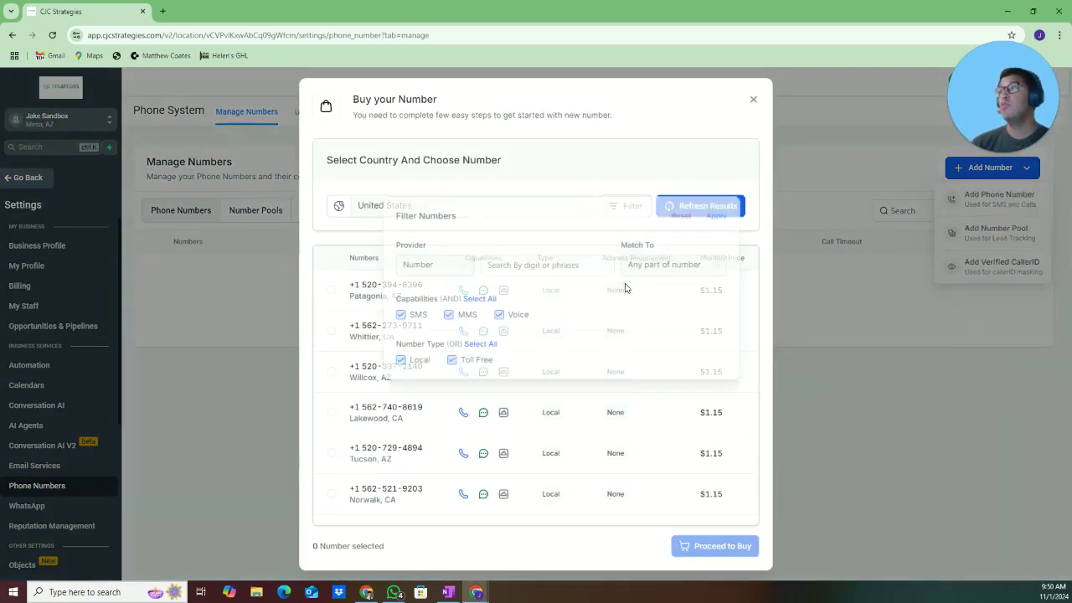
{"action": "left_click", "coordinate": [499, 267]}
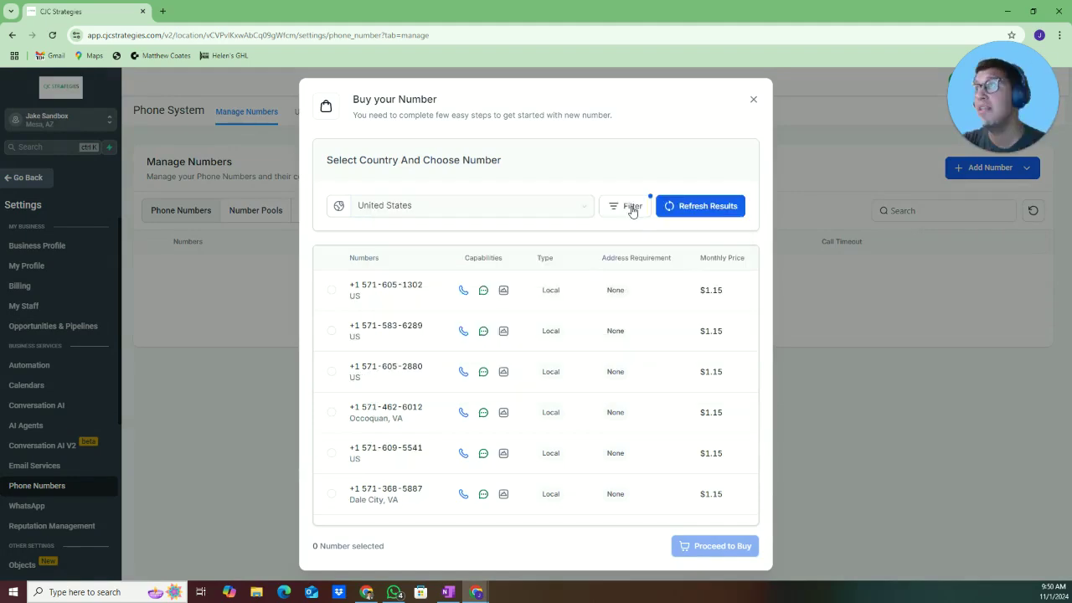
{"action": "left_click", "coordinate": [628, 207]}
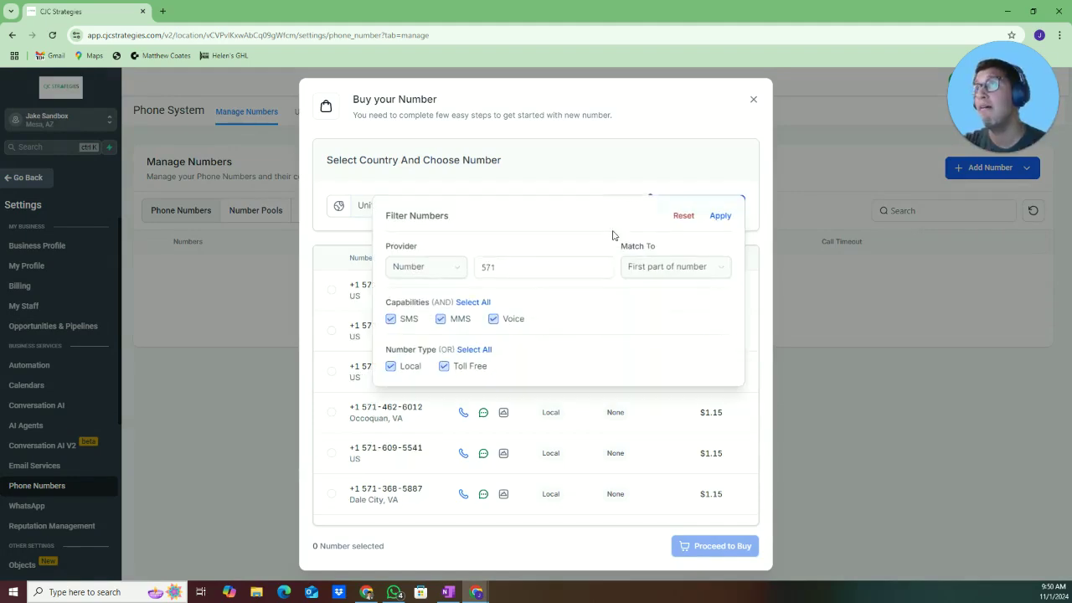
{"action": "double_click", "coordinate": [506, 272]}
{"action": "type", "text": "48"}
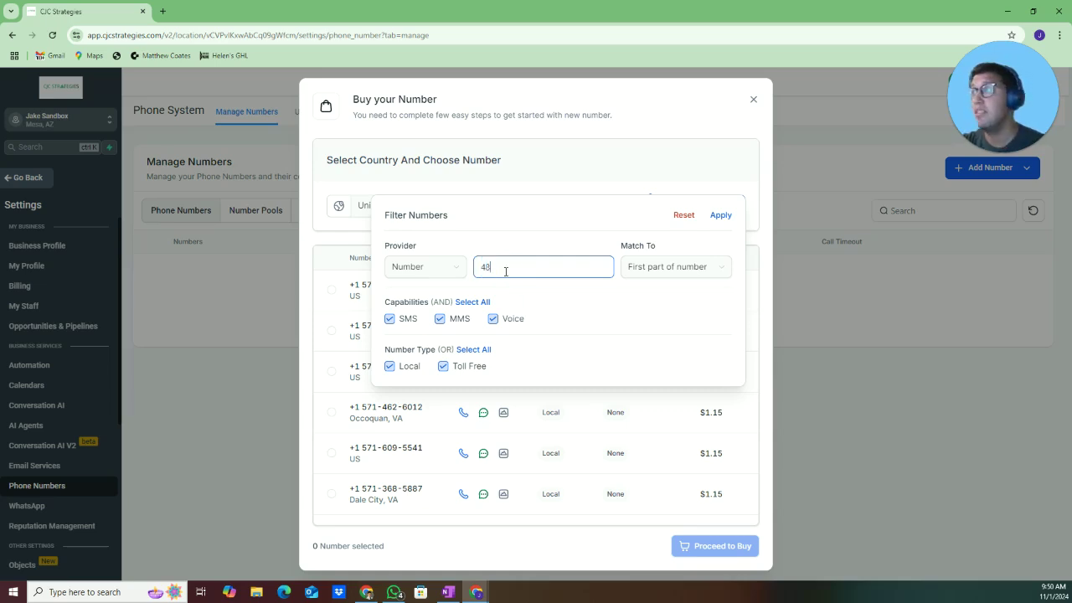
{"action": "type", "text": "0"}
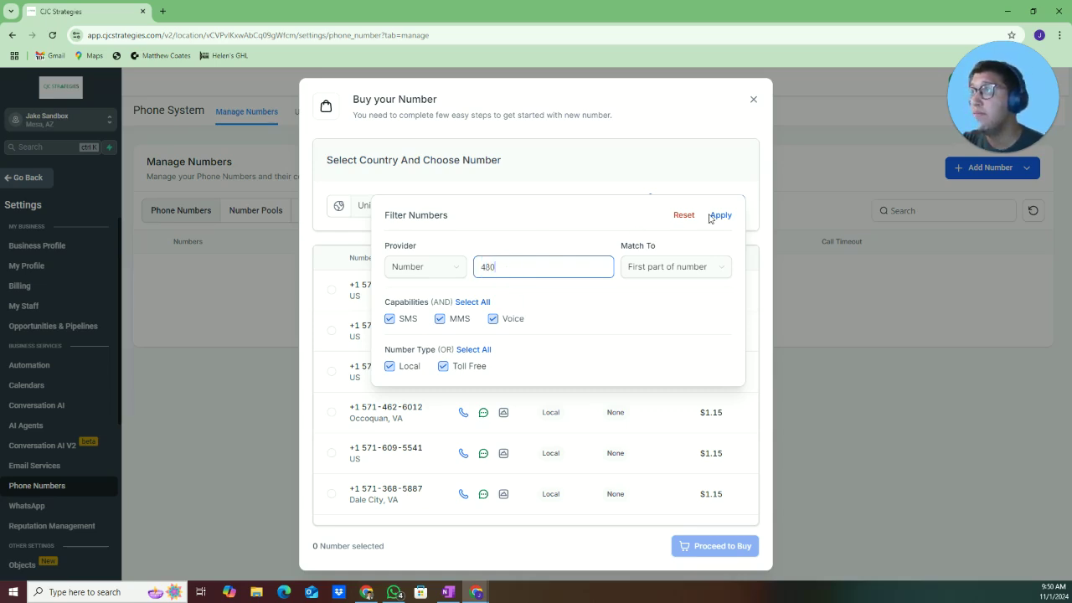
{"action": "left_click", "coordinate": [719, 218]}
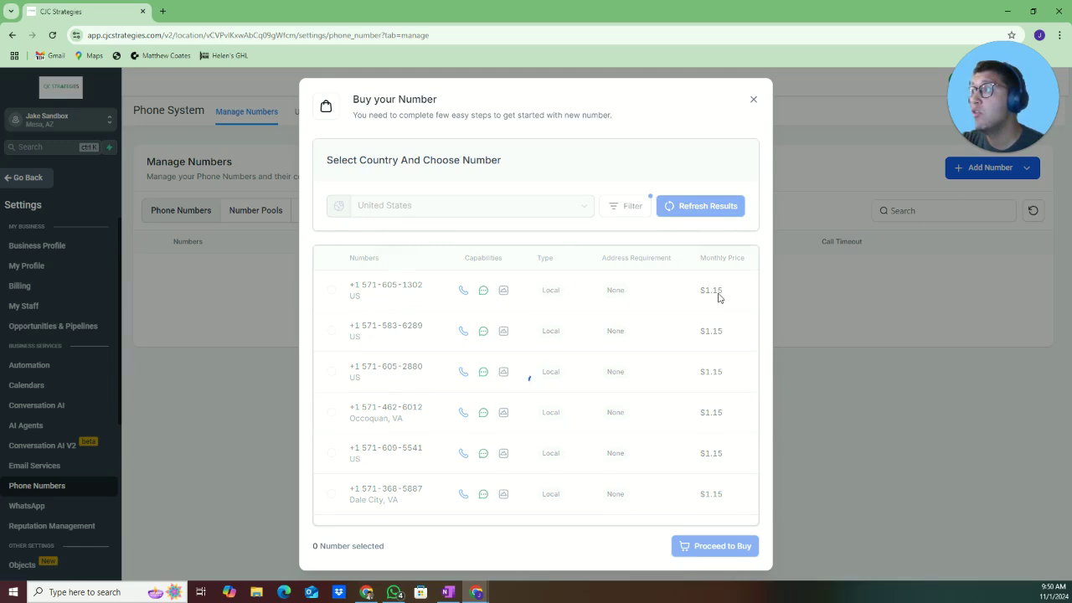
{"action": "left_click", "coordinate": [642, 282]}
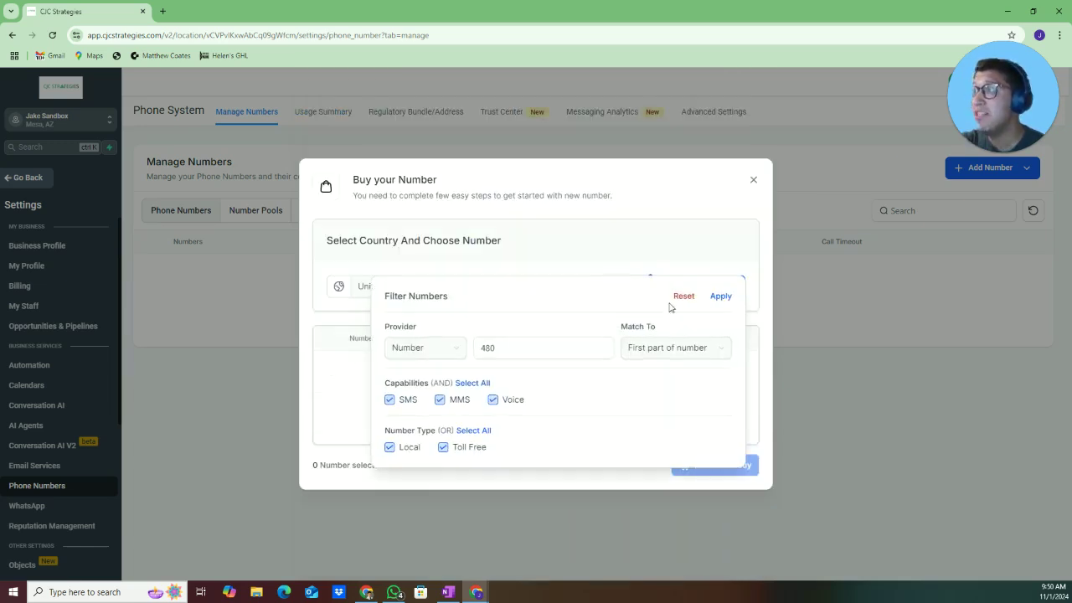
{"action": "double_click", "coordinate": [545, 346]}
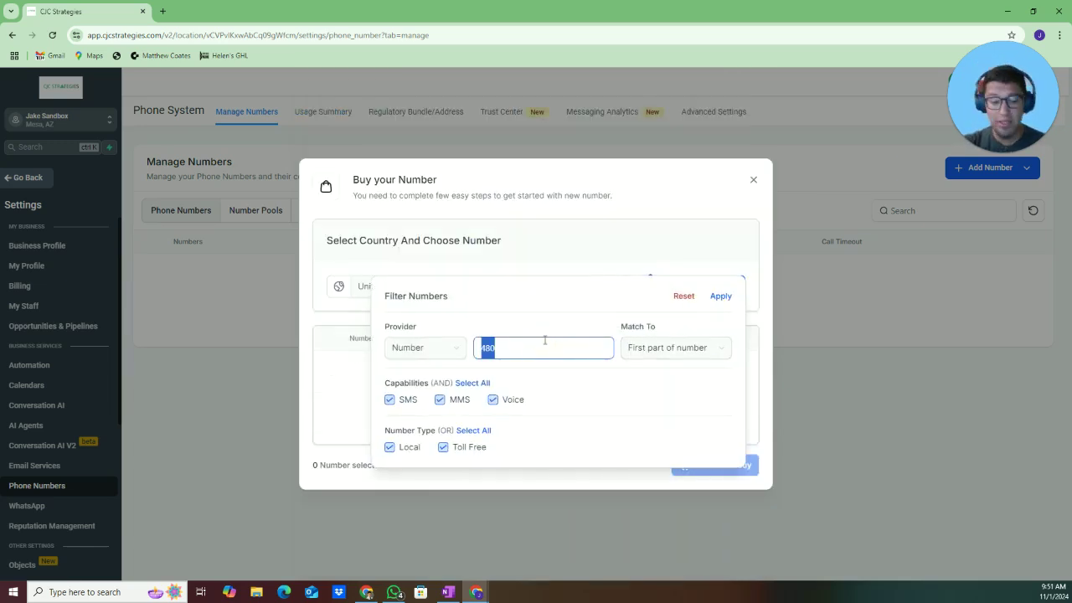
{"action": "type", "text": "602"}
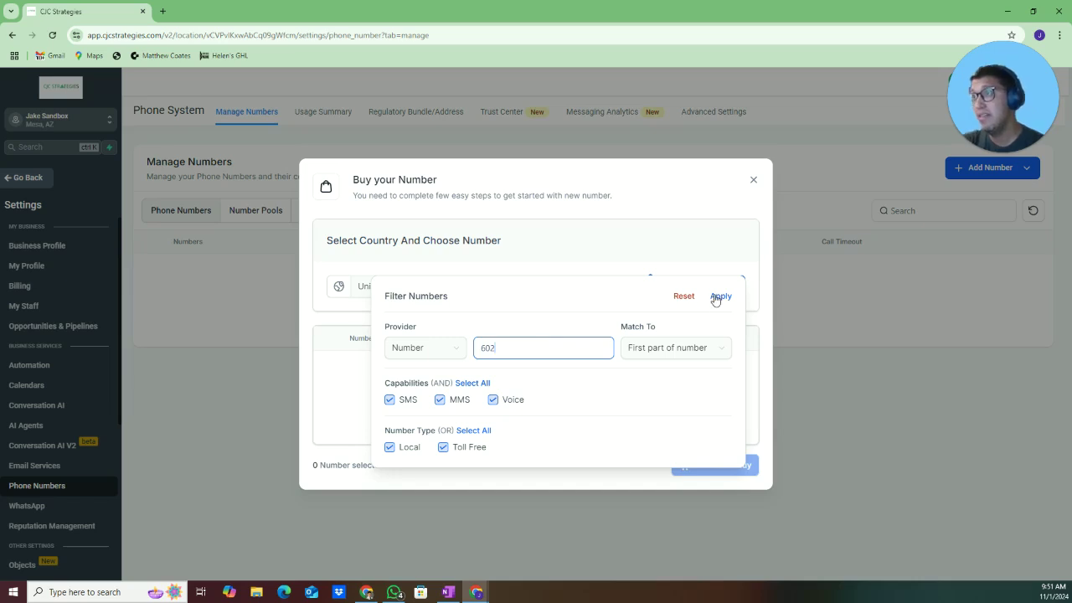
{"action": "left_click", "coordinate": [719, 297]}
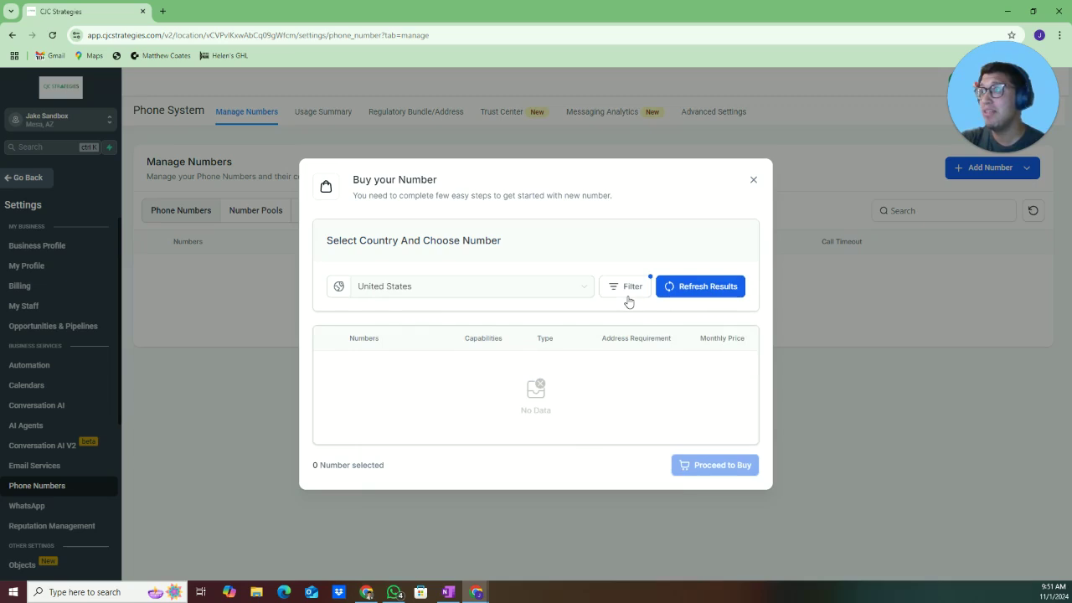
Filter to the 571 prefix and buy the first listed number
{"action": "left_click", "coordinate": [628, 300]}
{"action": "double_click", "coordinate": [582, 348]}
{"action": "type", "text": "5"}
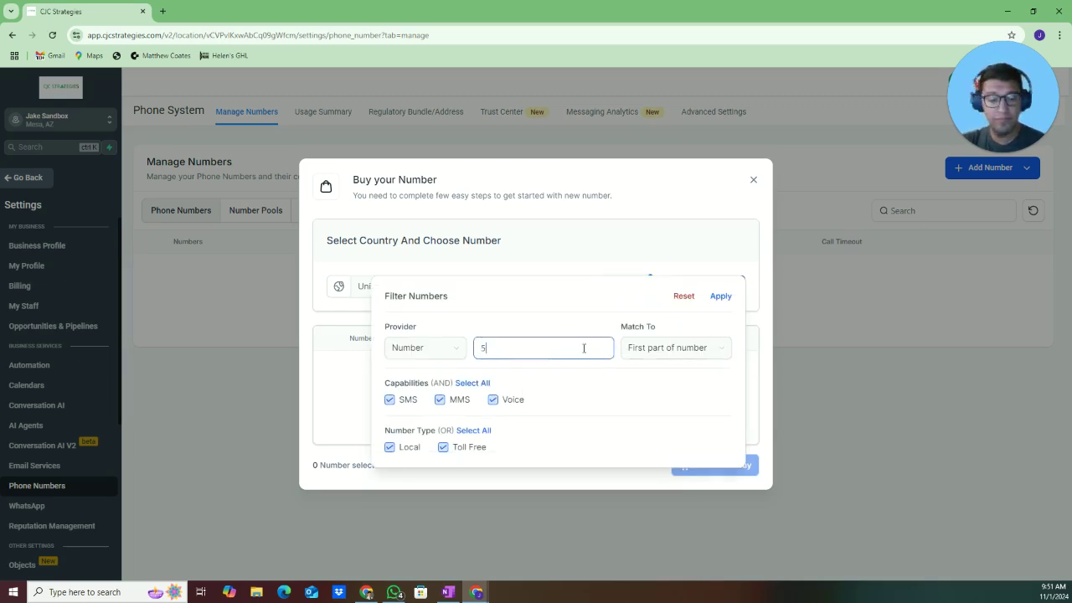
{"action": "type", "text": "71"}
{"action": "left_click", "coordinate": [717, 297]}
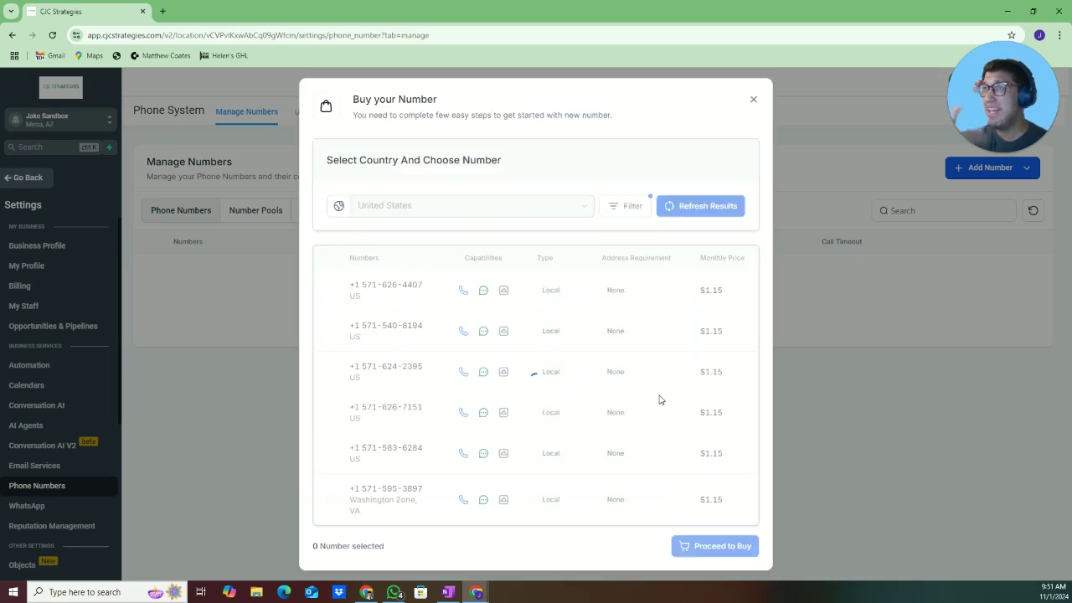
{"action": "left_click", "coordinate": [332, 290]}
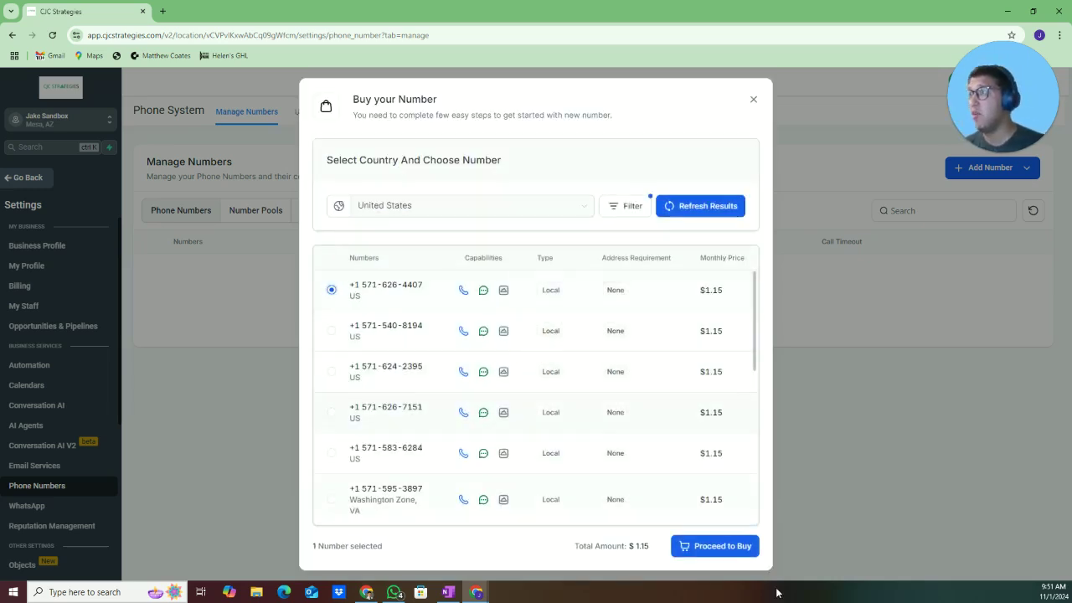
{"action": "left_click", "coordinate": [716, 547]}
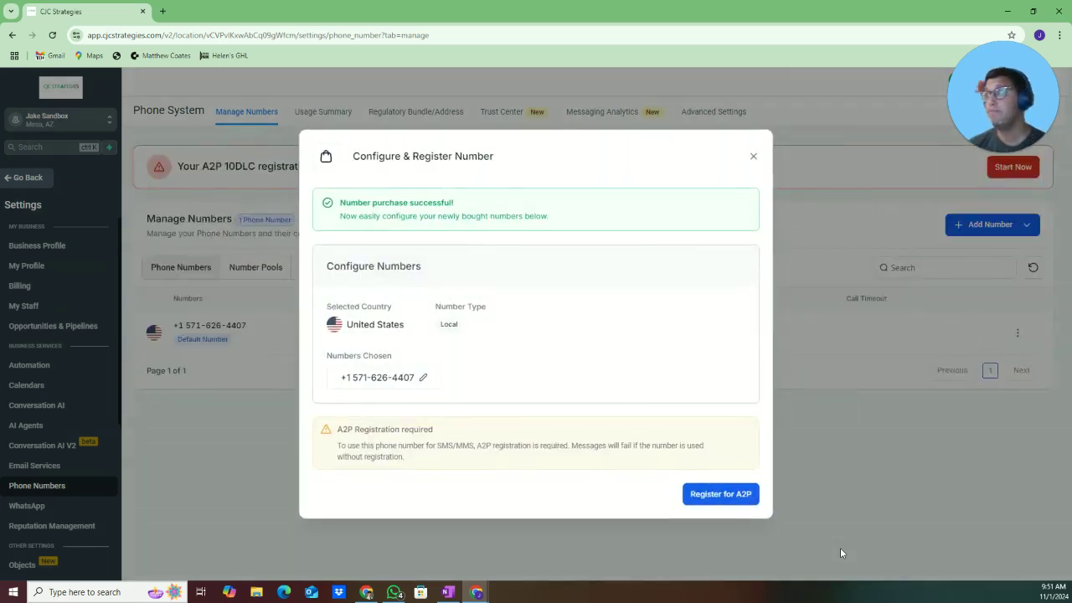
Review the new number's Configure dialog and discard it without setting a forwarding number
{"action": "left_click", "coordinate": [425, 379]}
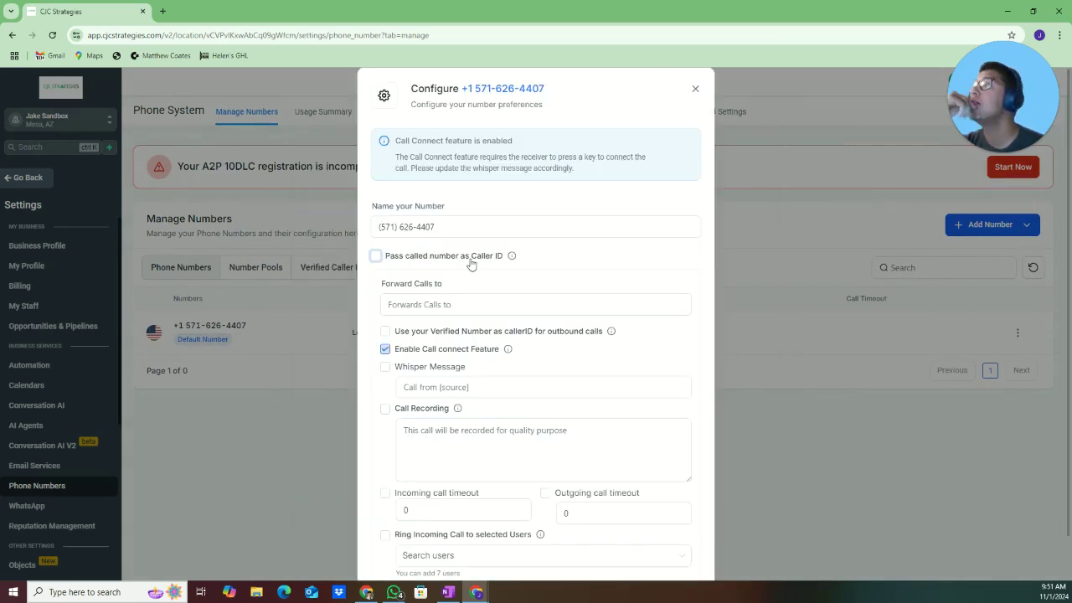
{"action": "left_click", "coordinate": [486, 304]}
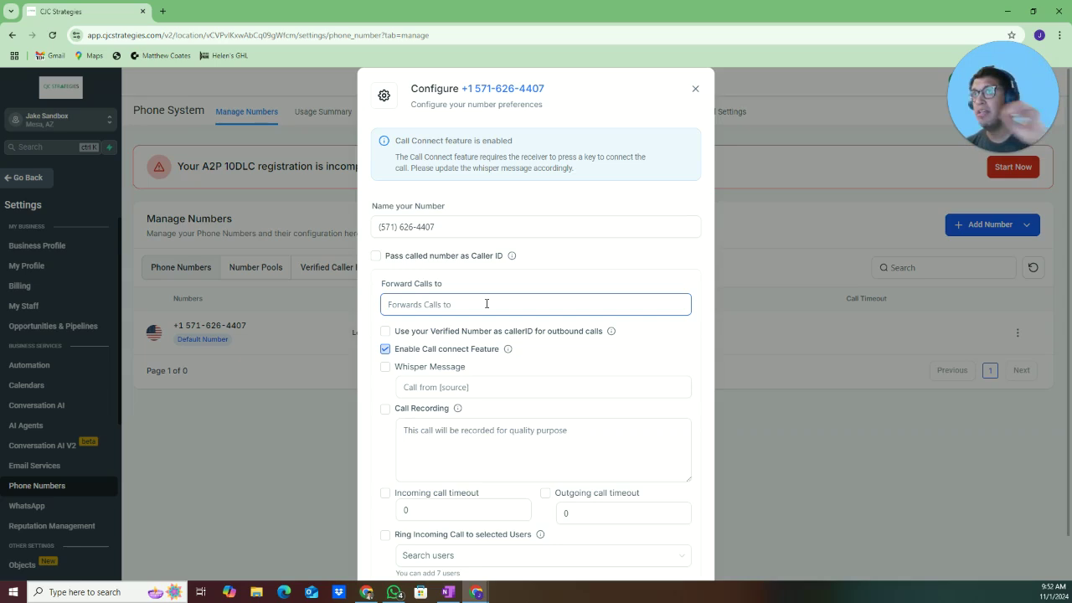
{"action": "scroll", "coordinate": [632, 554], "scroll_direction": "down", "scroll_amount": 1}
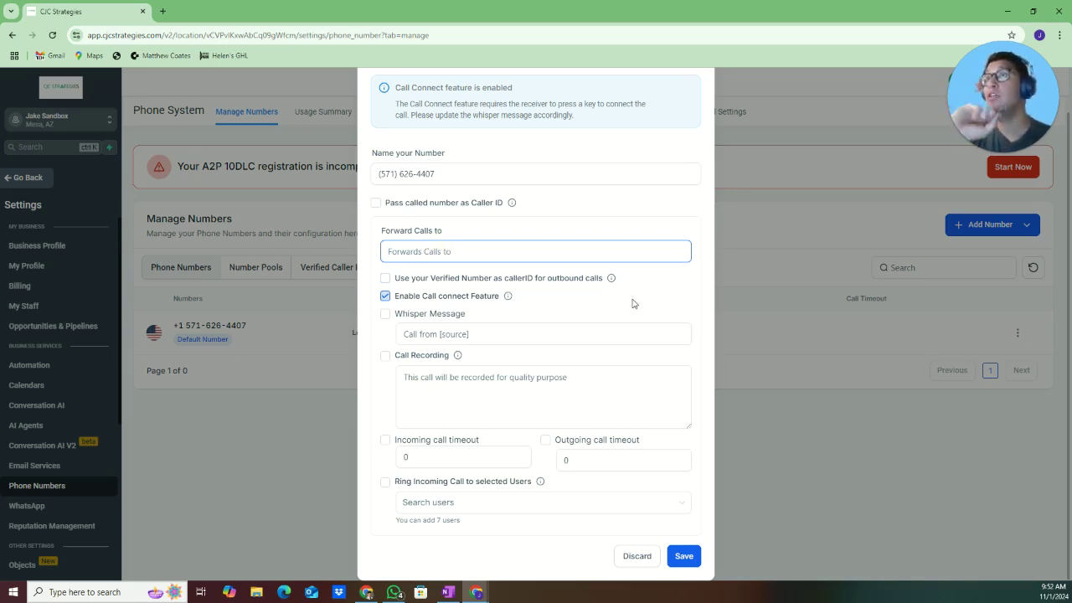
{"action": "left_click", "coordinate": [285, 342]}
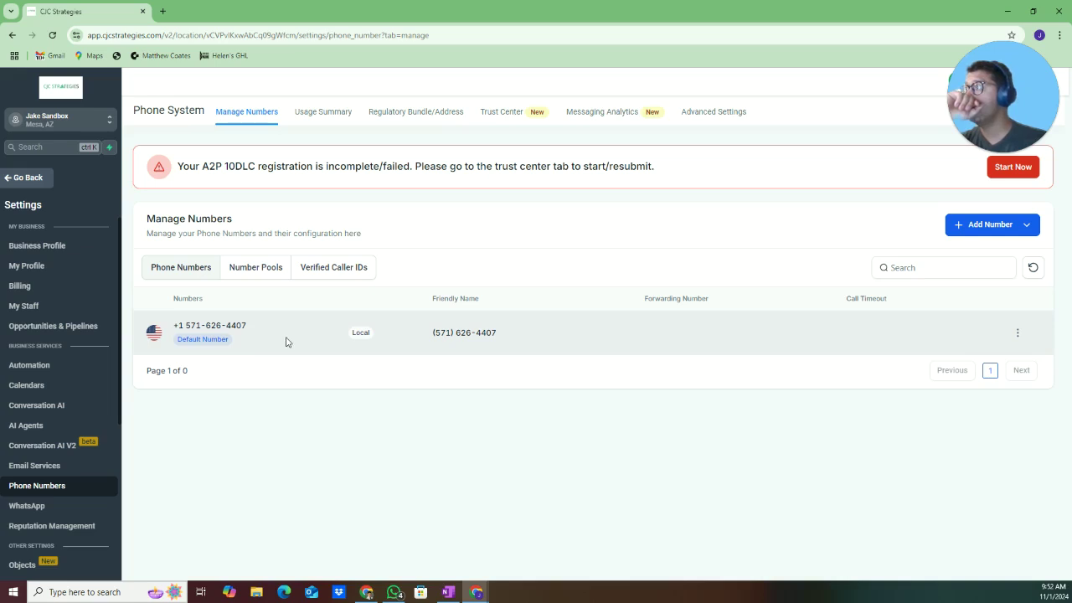
Start the A2P 10DLC registration in Trust Center, confirming the business has a tax ID
{"action": "left_click", "coordinate": [999, 176]}
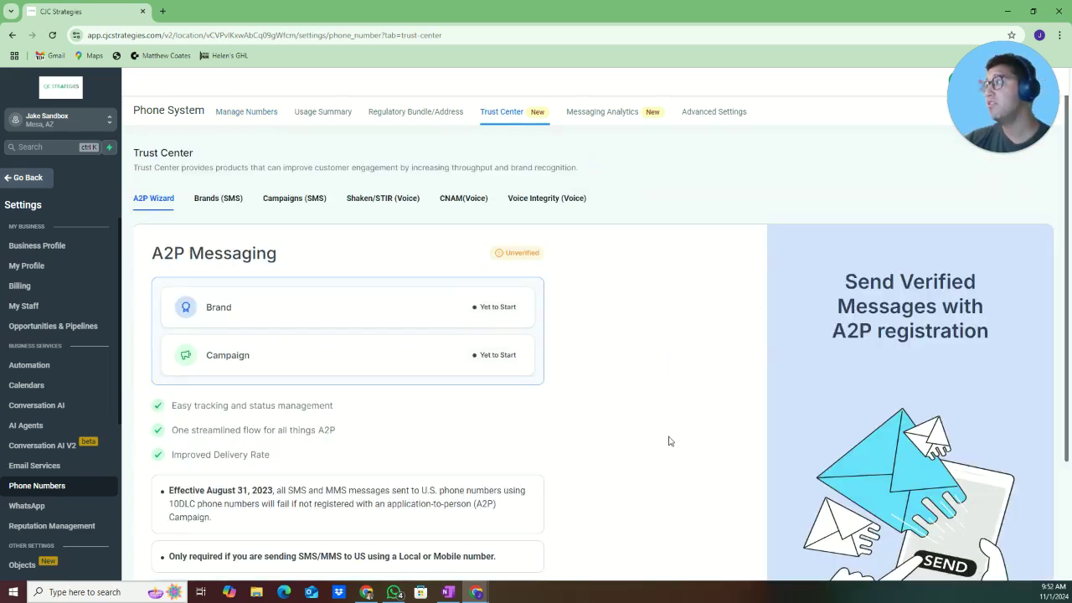
{"action": "scroll", "coordinate": [668, 443], "scroll_direction": "down", "scroll_amount": 3}
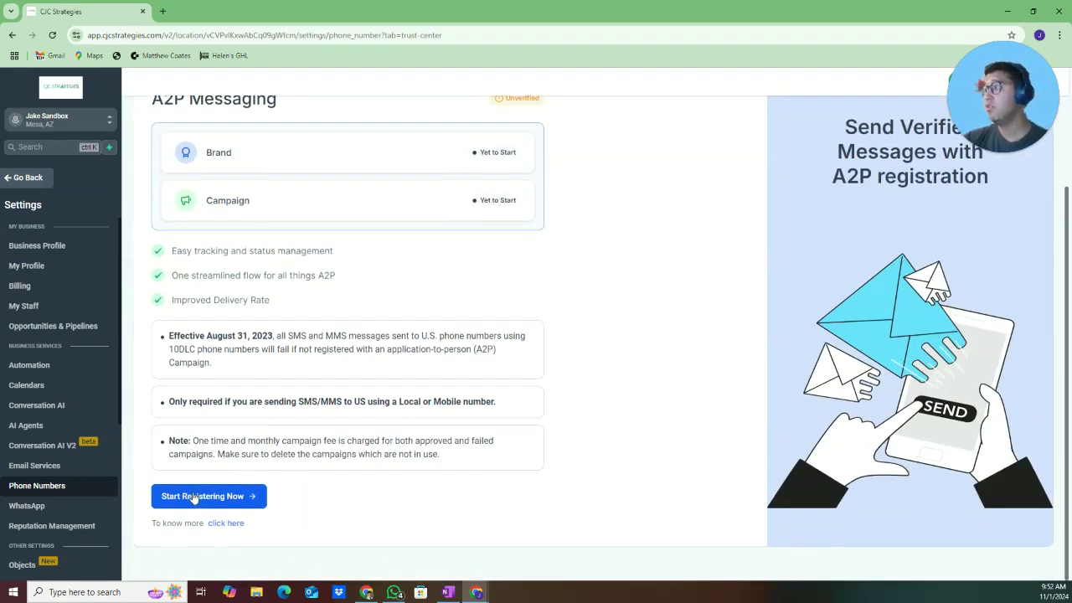
{"action": "left_click", "coordinate": [195, 496]}
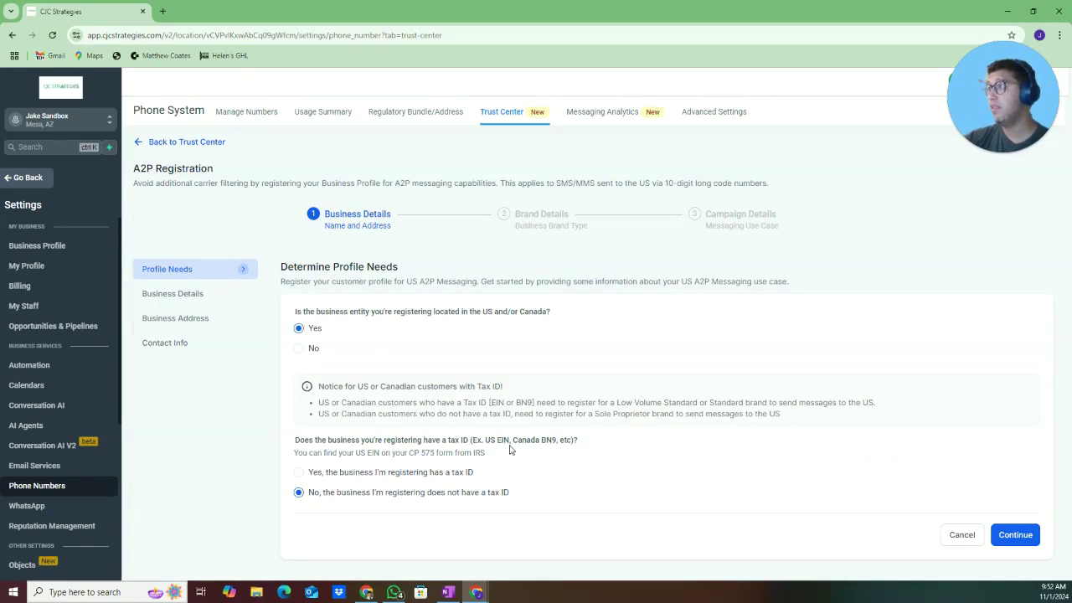
{"action": "left_click_drag", "start_coordinate": [336, 312], "coordinate": [534, 312]}
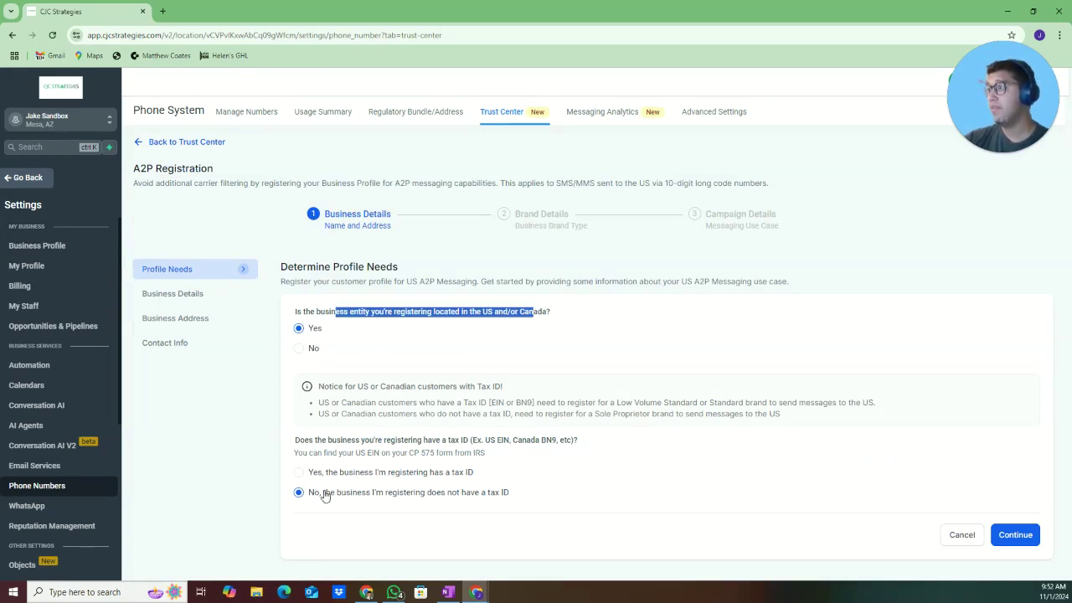
{"action": "left_click", "coordinate": [322, 473]}
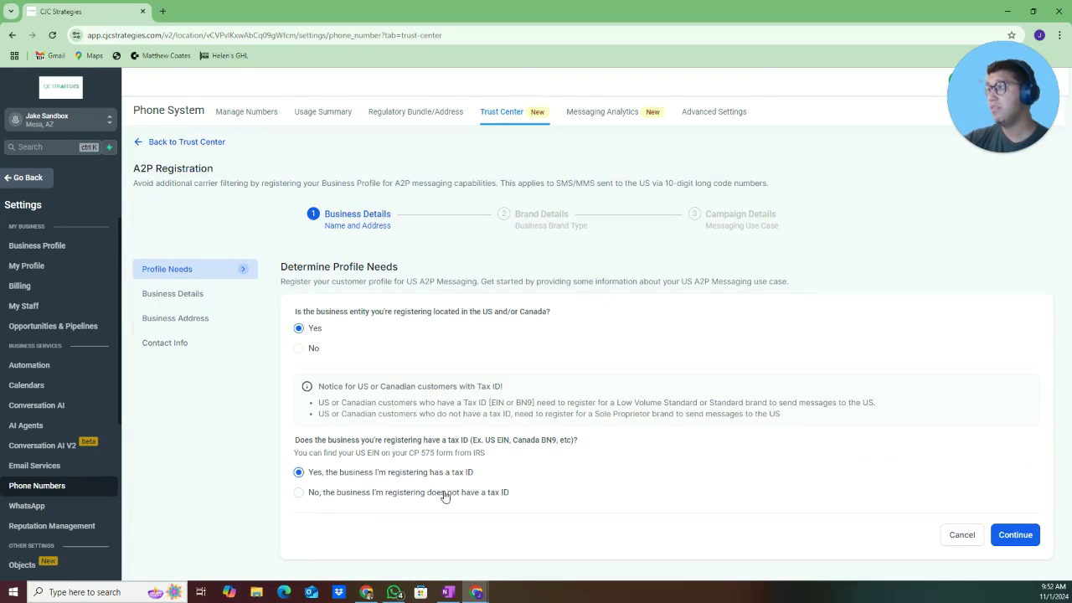
{"action": "left_click_drag", "start_coordinate": [432, 452], "coordinate": [521, 444]}
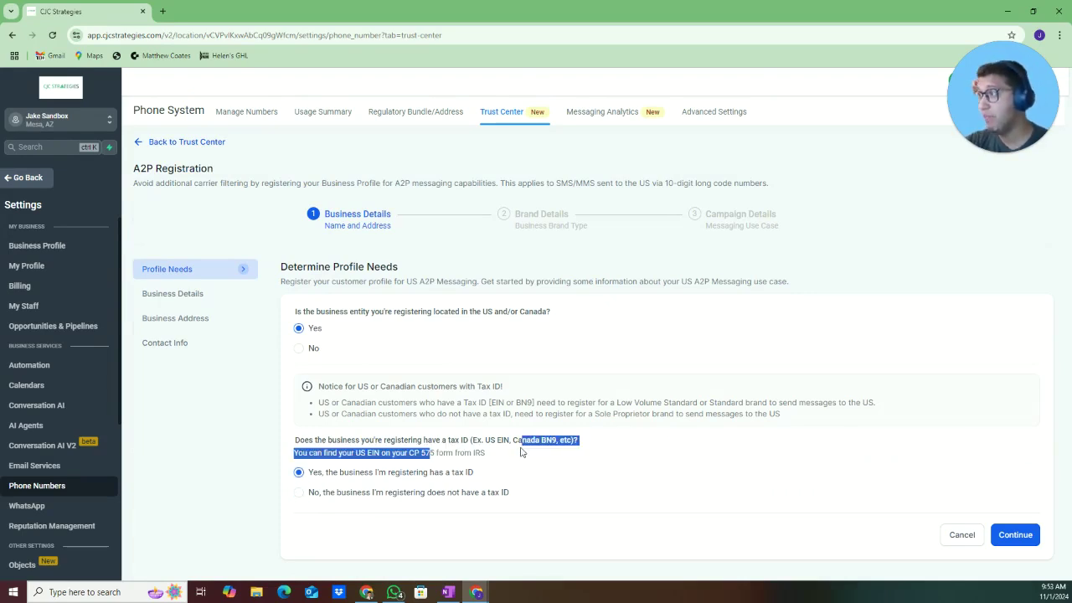
{"action": "left_click", "coordinate": [520, 452]}
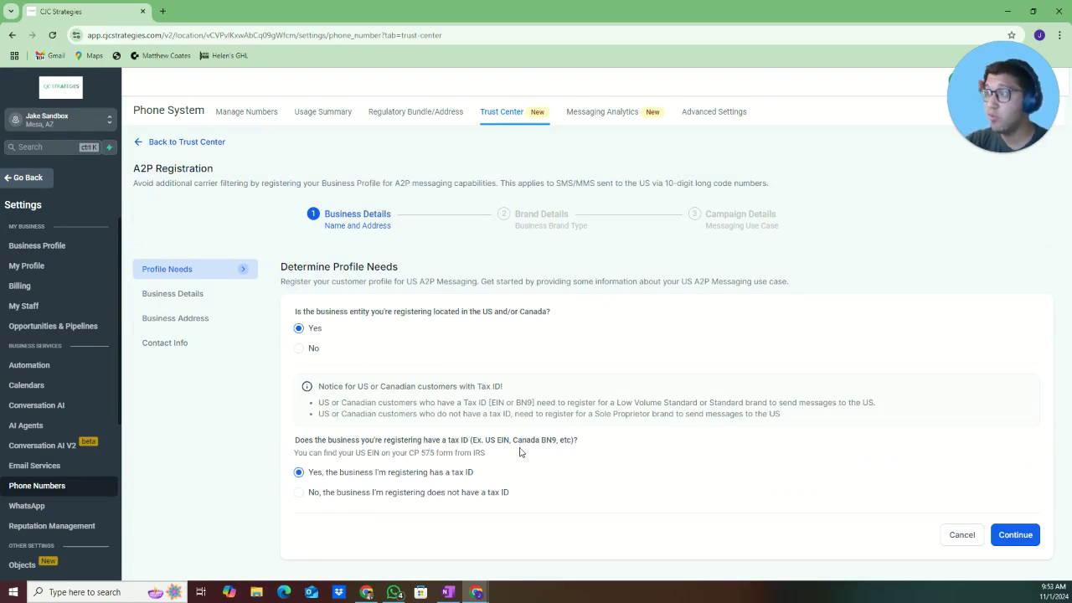
{"action": "left_click", "coordinate": [1014, 535]}
Enter the legal business name, choose LLC Or Sole-Proprietorship, and add the registration number
{"action": "scroll", "coordinate": [407, 347], "scroll_direction": "down", "scroll_amount": 1}
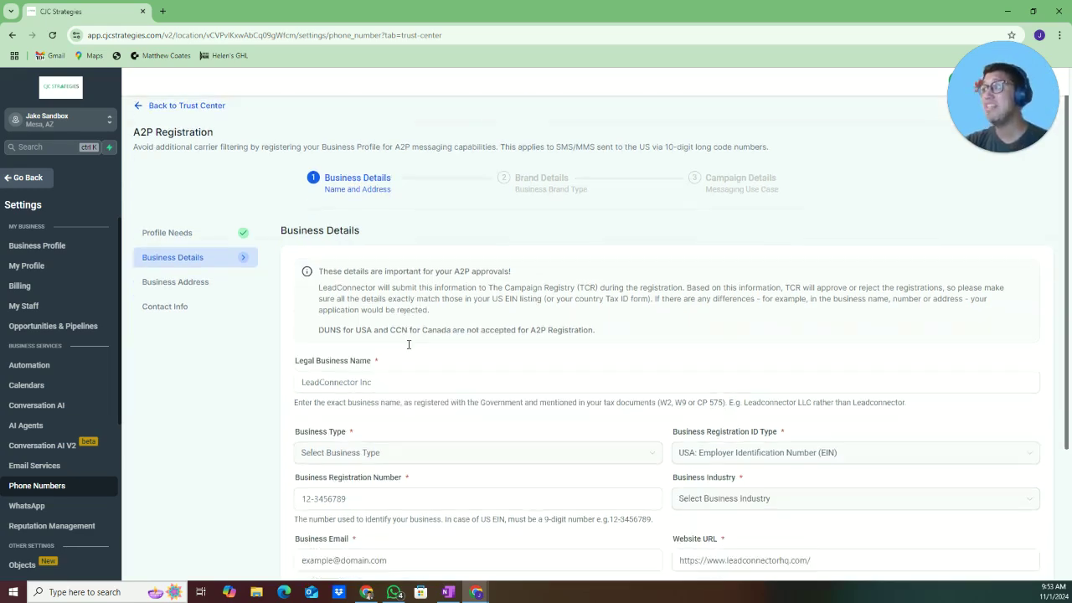
{"action": "left_click", "coordinate": [415, 365]}
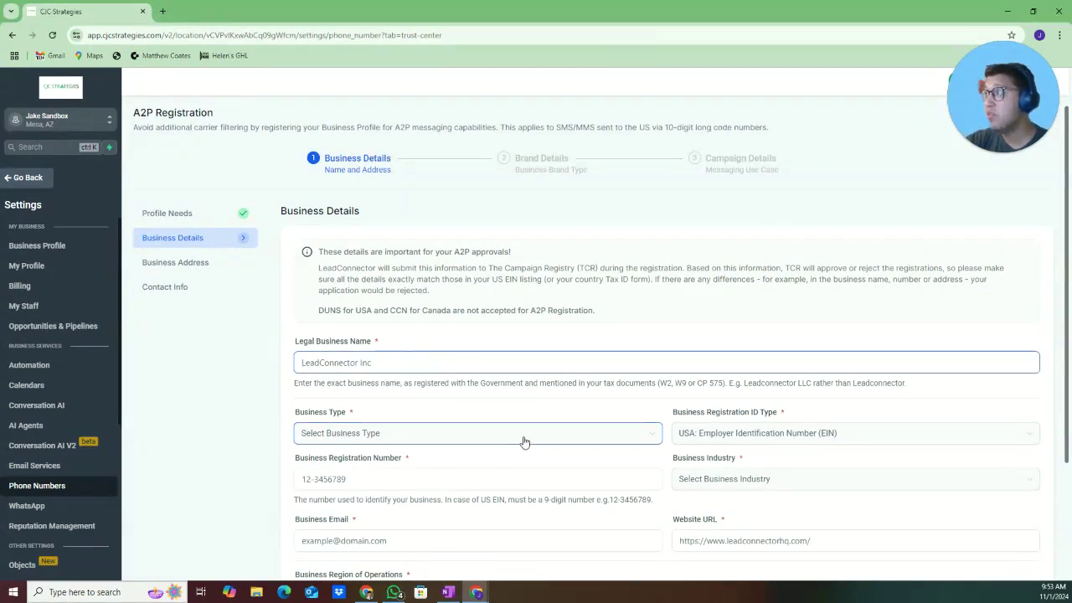
{"action": "scroll", "coordinate": [524, 441], "scroll_direction": "down", "scroll_amount": 2}
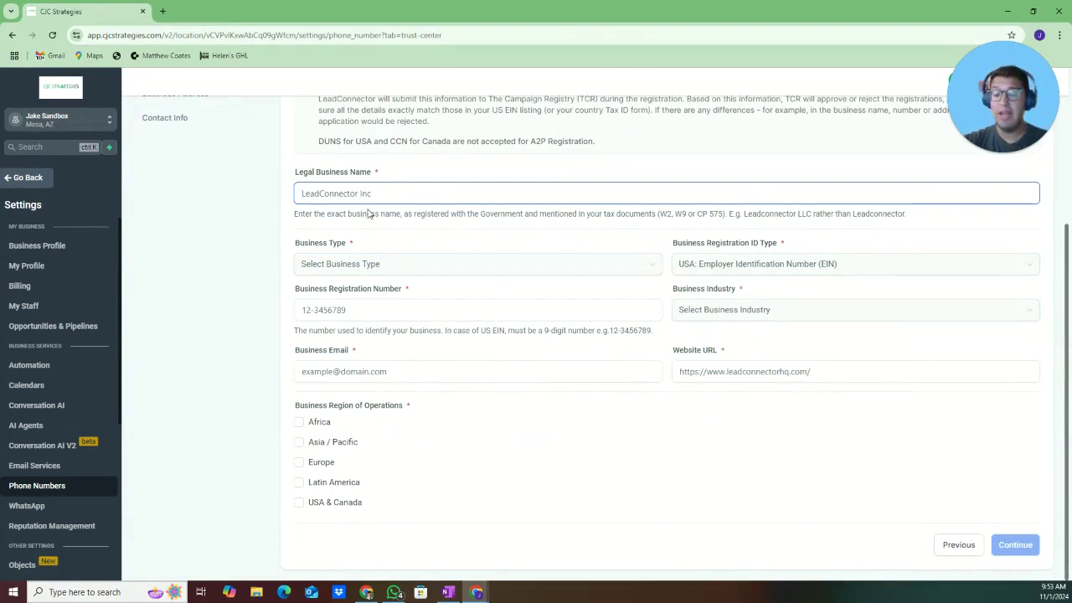
{"action": "key", "text": "Tab"}
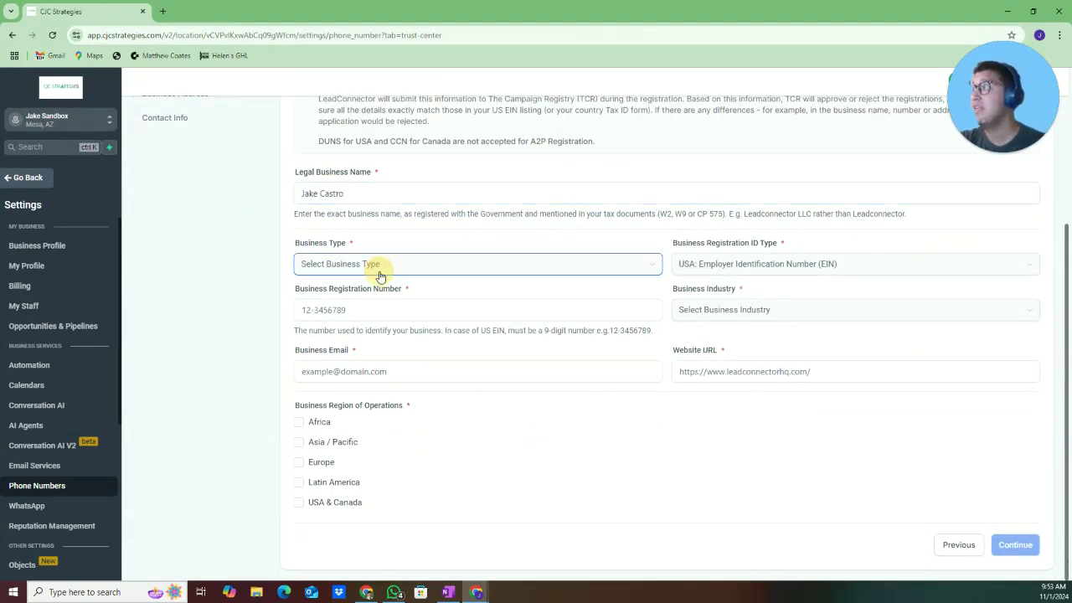
{"action": "left_click", "coordinate": [378, 270]}
{"action": "left_click", "coordinate": [376, 310]}
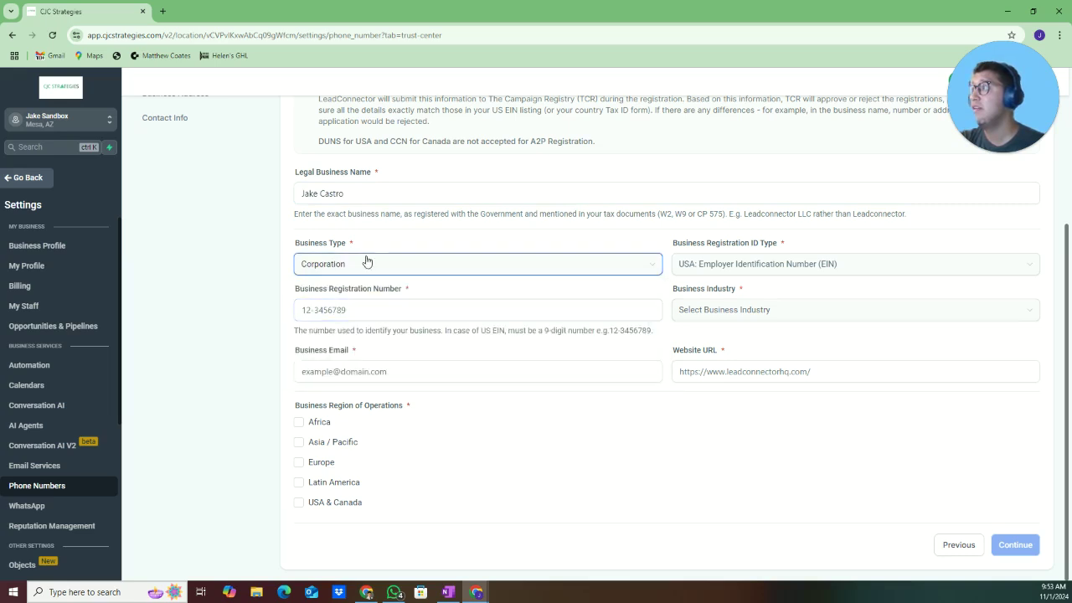
{"action": "left_click", "coordinate": [366, 263]}
{"action": "left_click", "coordinate": [408, 332]}
{"action": "left_click", "coordinate": [394, 310]}
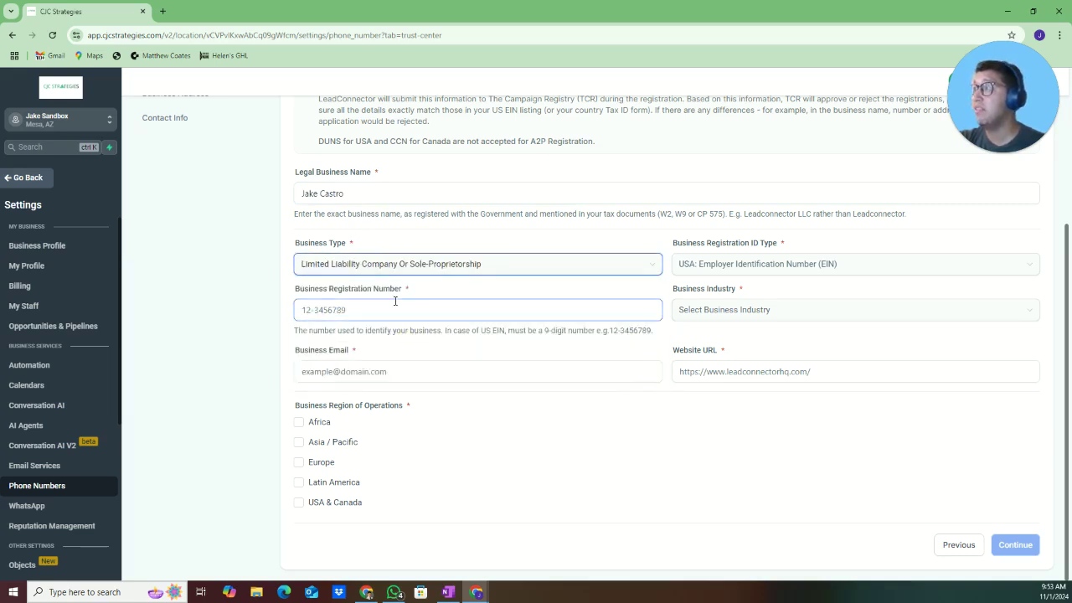
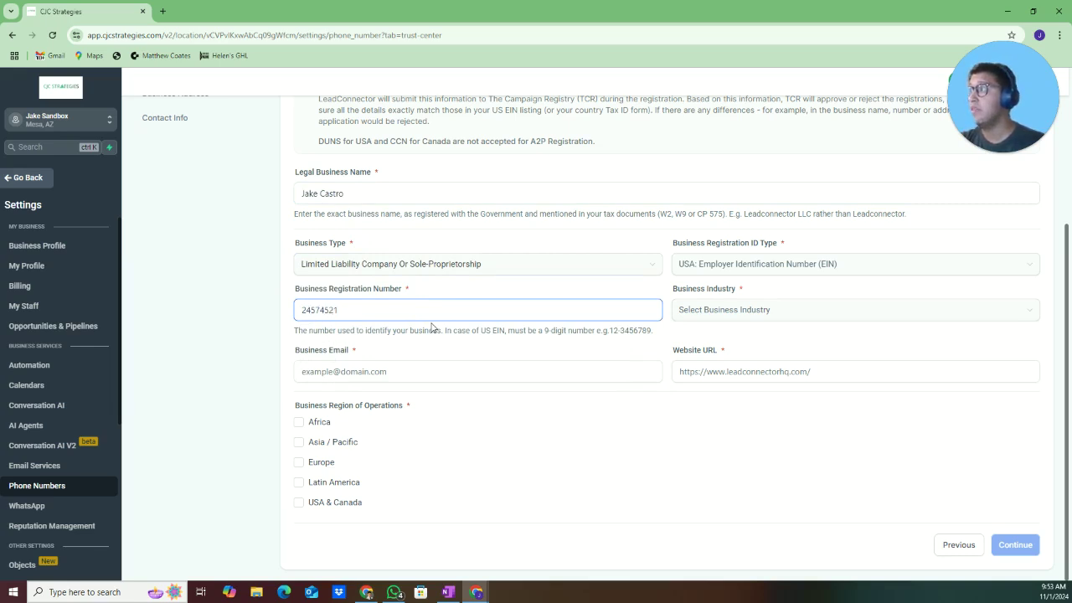
{"action": "key", "text": "Tab"}
Enter the business e-mail, choose Online as the industry, and save the business details
{"action": "left_click", "coordinate": [394, 371]}
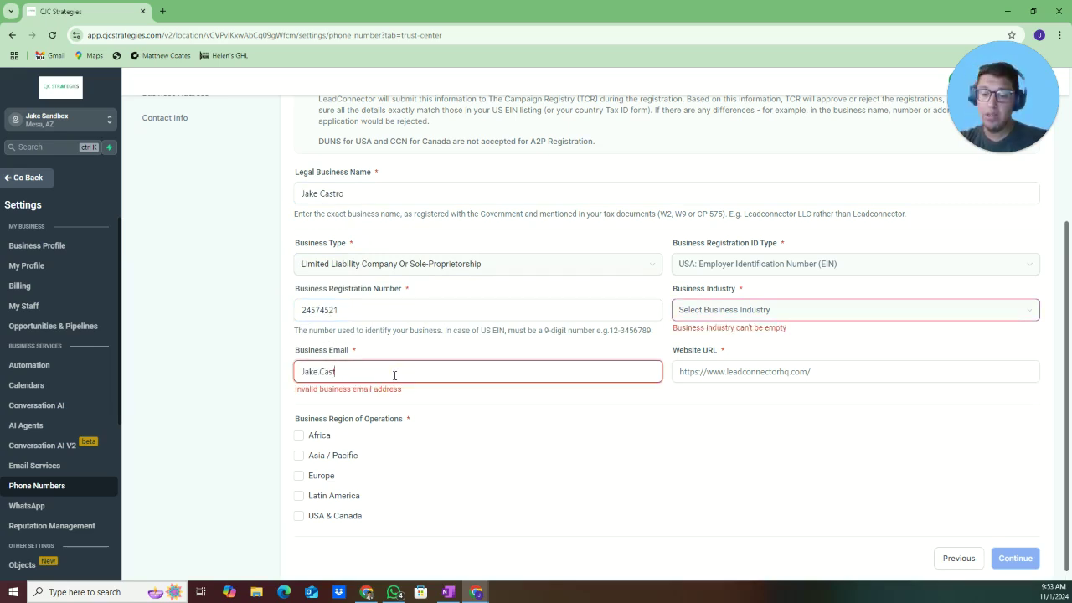
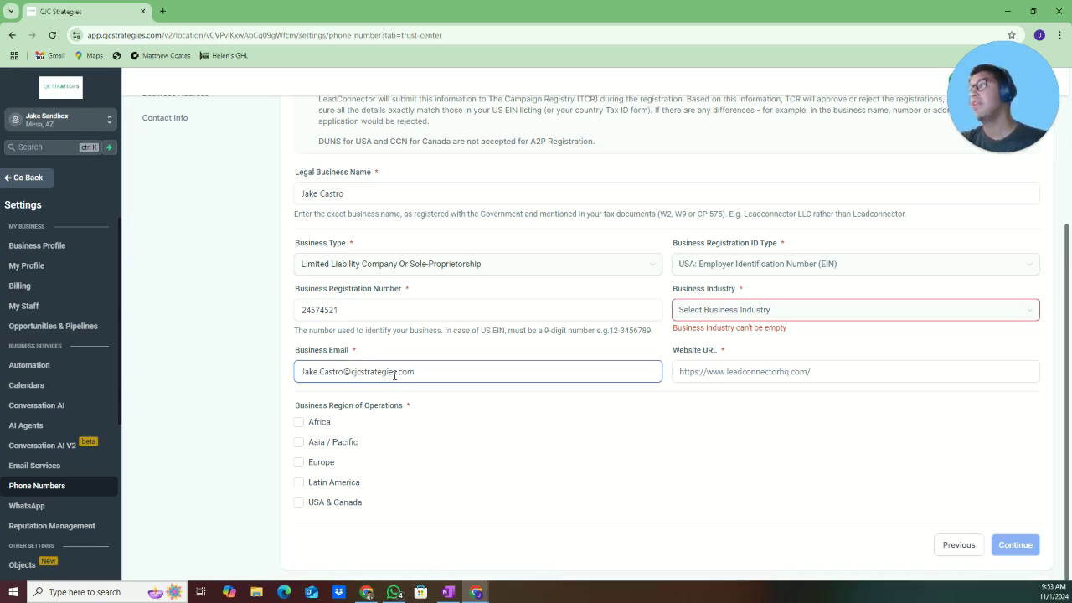
{"action": "left_click_drag", "start_coordinate": [415, 372], "coordinate": [294, 372]}
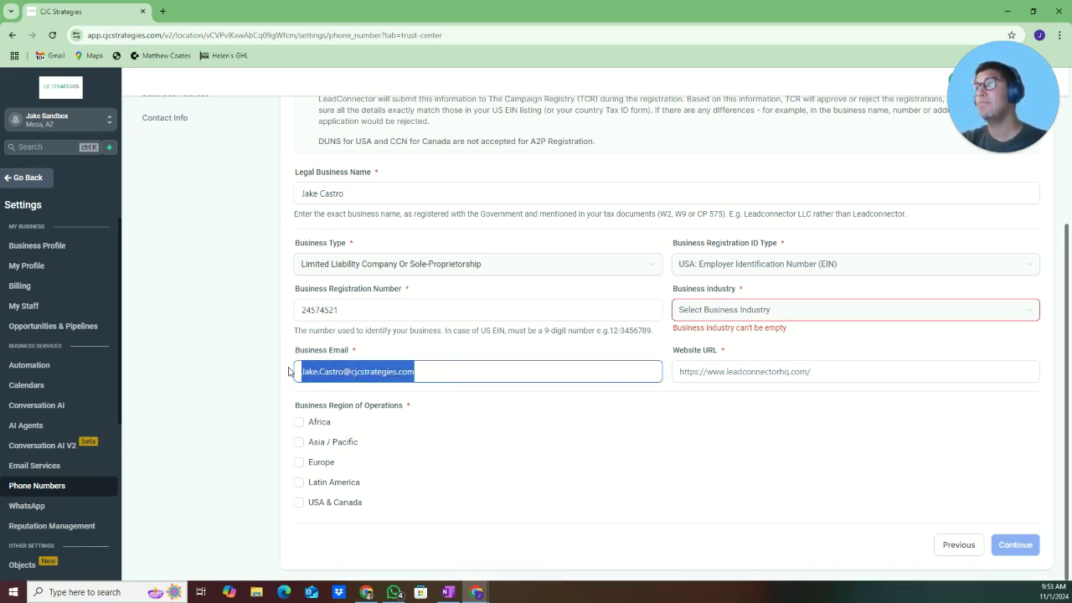
{"action": "left_click", "coordinate": [700, 310]}
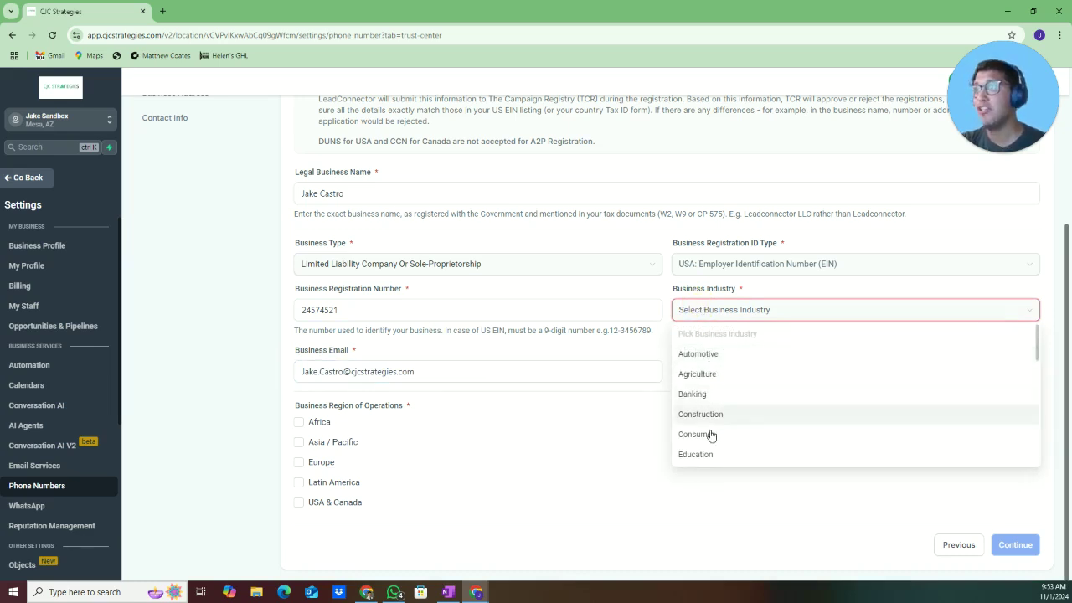
{"action": "scroll", "coordinate": [727, 427], "scroll_direction": "down", "scroll_amount": 1}
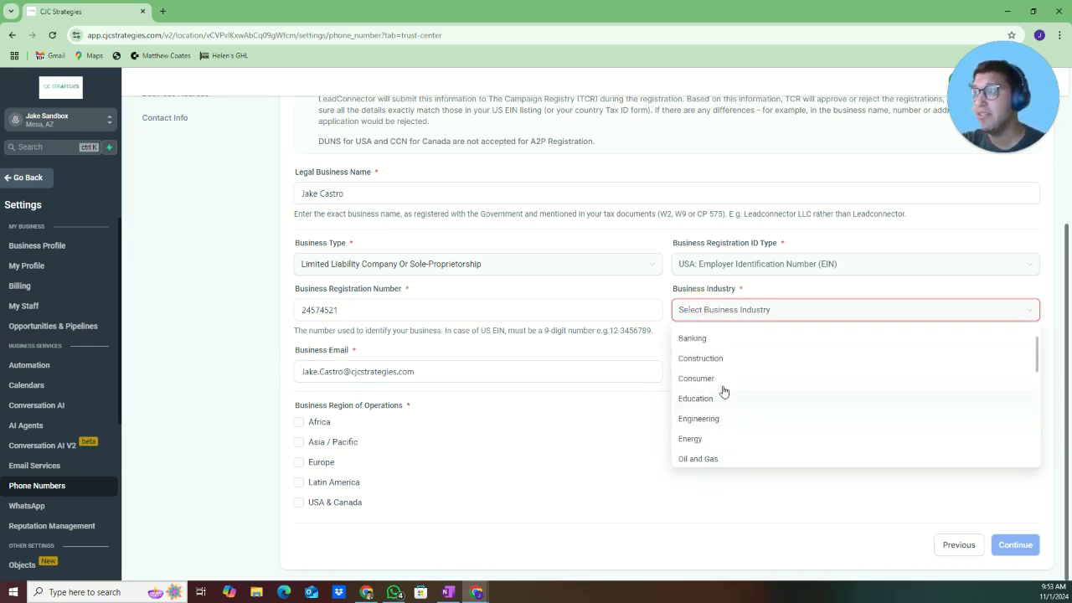
{"action": "scroll", "coordinate": [726, 414], "scroll_direction": "down", "scroll_amount": 2}
{"action": "scroll", "coordinate": [730, 430], "scroll_direction": "up", "scroll_amount": 1}
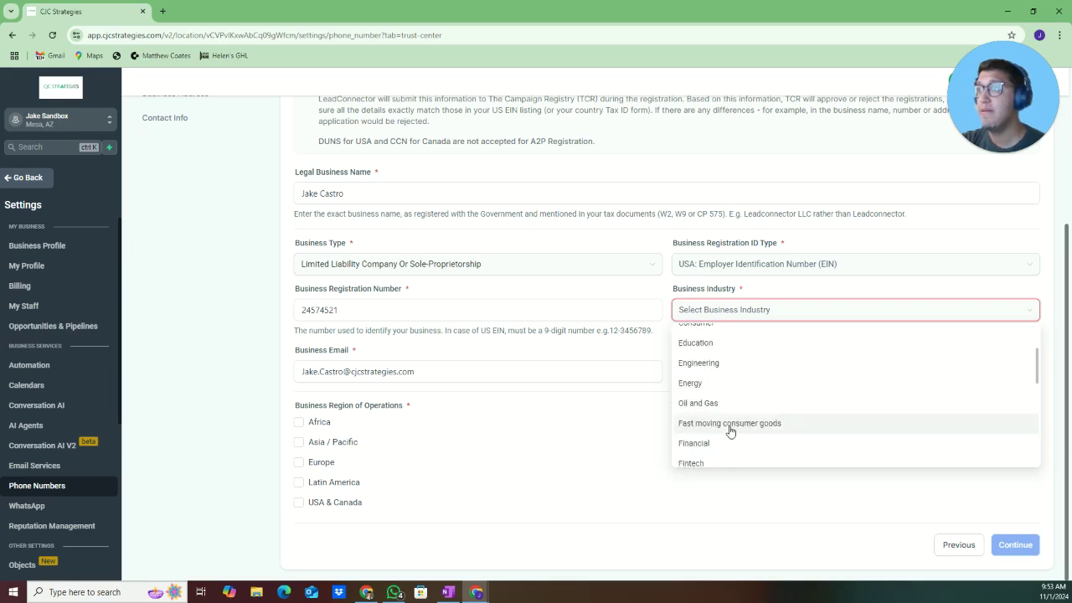
{"action": "scroll", "coordinate": [732, 412], "scroll_direction": "down", "scroll_amount": 5}
{"action": "scroll", "coordinate": [732, 411], "scroll_direction": "down", "scroll_amount": 2}
{"action": "scroll", "coordinate": [733, 410], "scroll_direction": "up", "scroll_amount": 4}
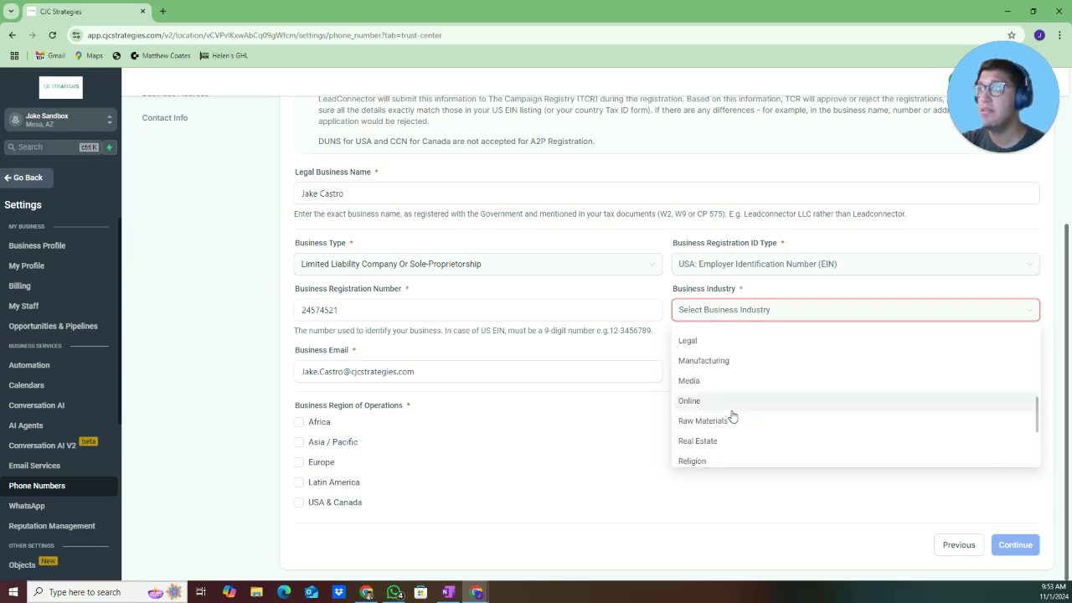
{"action": "left_click", "coordinate": [734, 409]}
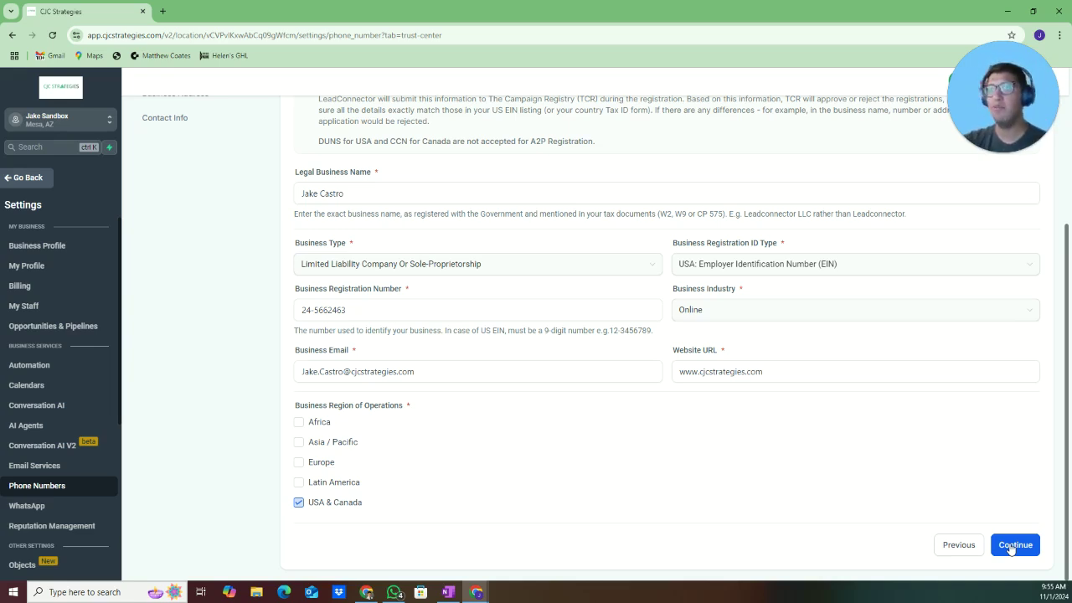
{"action": "left_click", "coordinate": [1012, 546]}
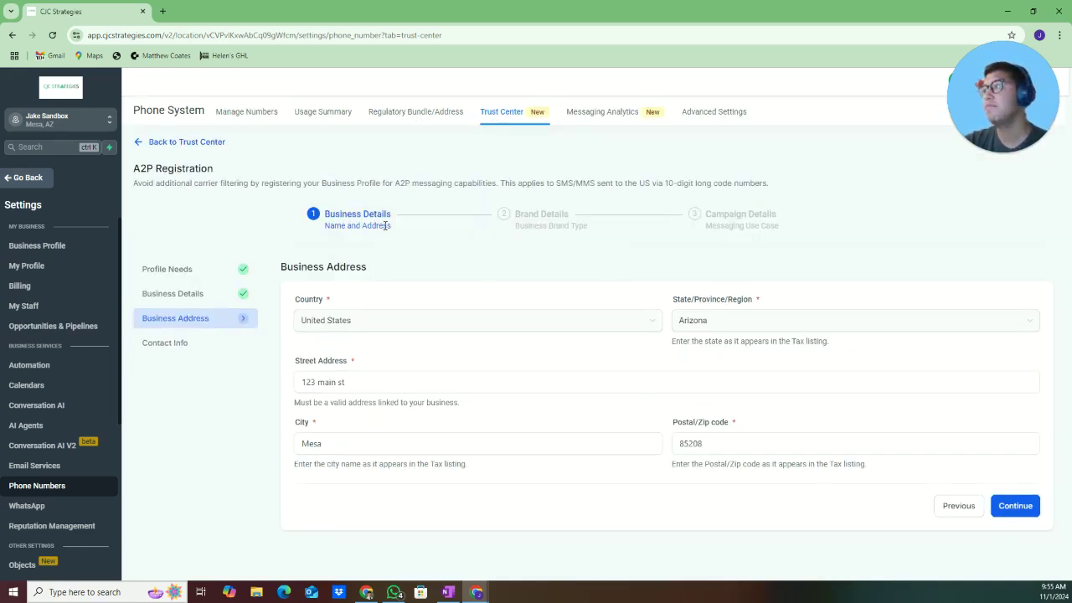
Review the street address and accept the business address
{"action": "left_click", "coordinate": [352, 383]}
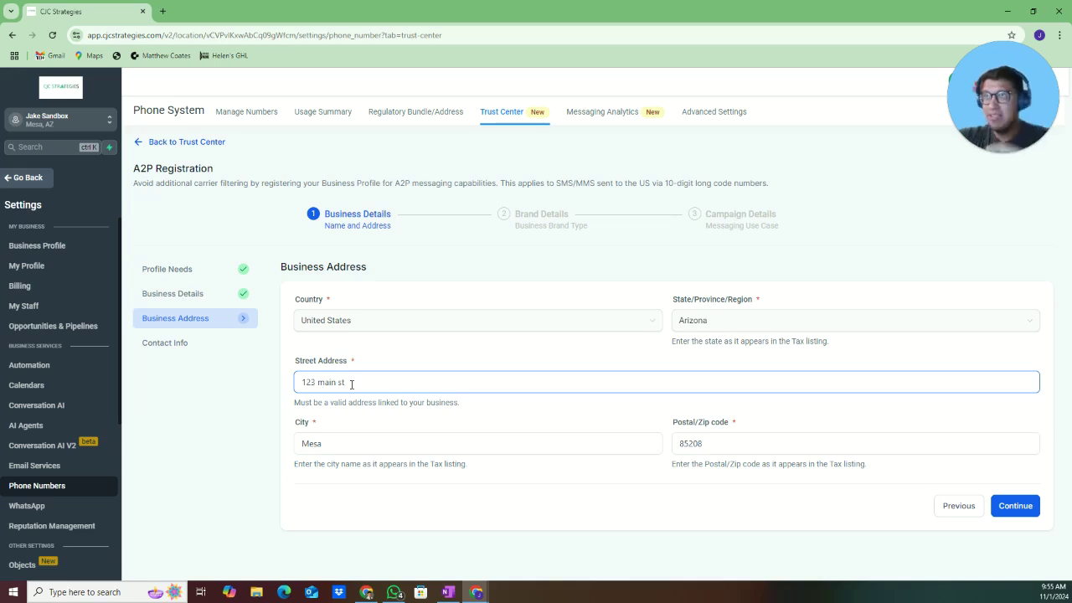
{"action": "left_click", "coordinate": [541, 442]}
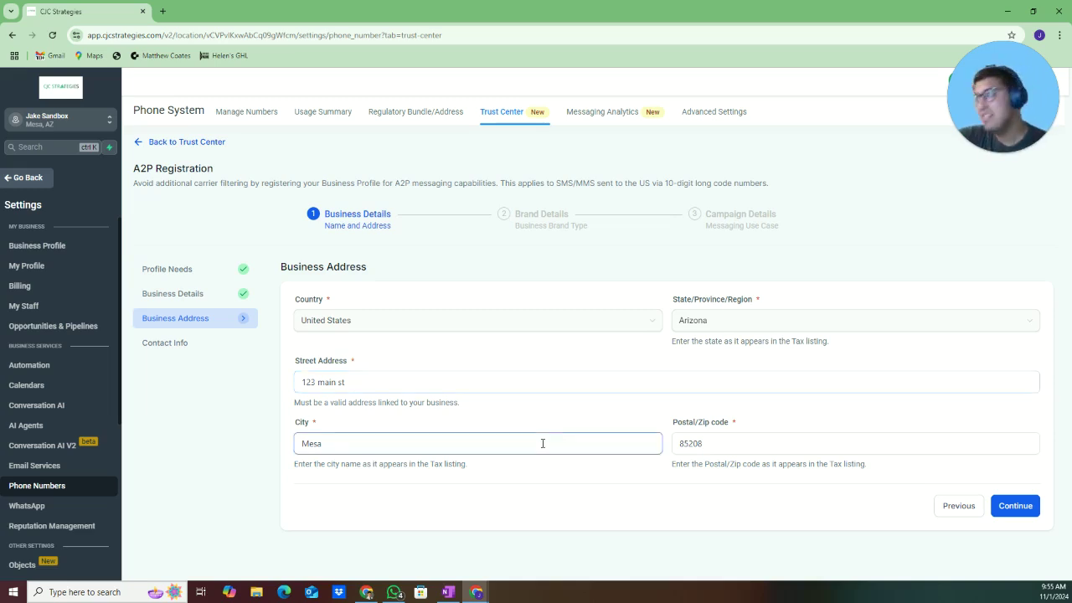
{"action": "left_click", "coordinate": [1015, 513]}
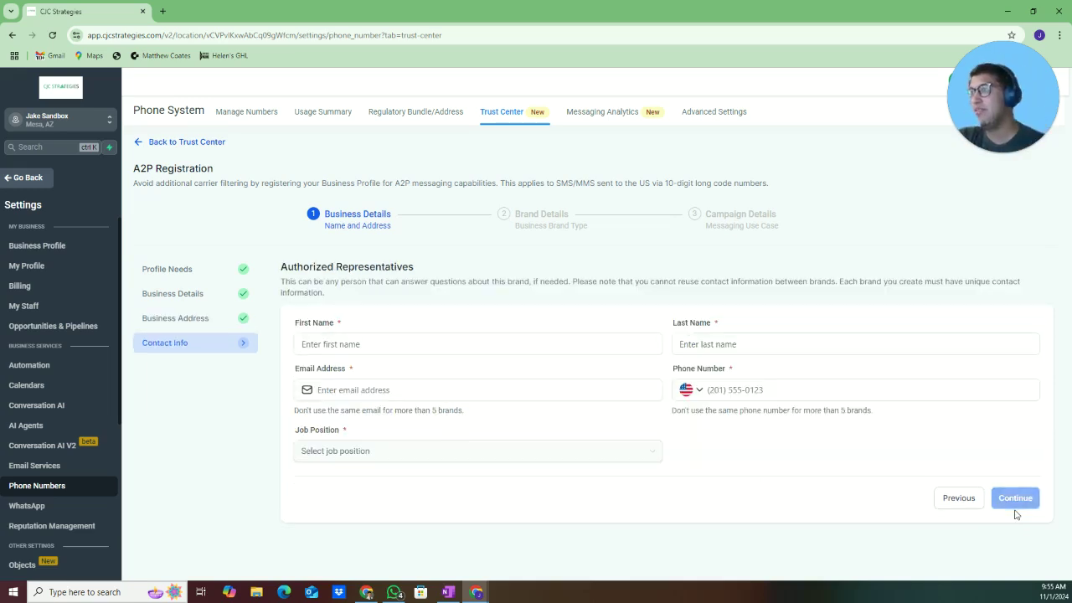
Fill in the authorized representative's contact details with CEO as job position
{"action": "left_click", "coordinate": [433, 344]}
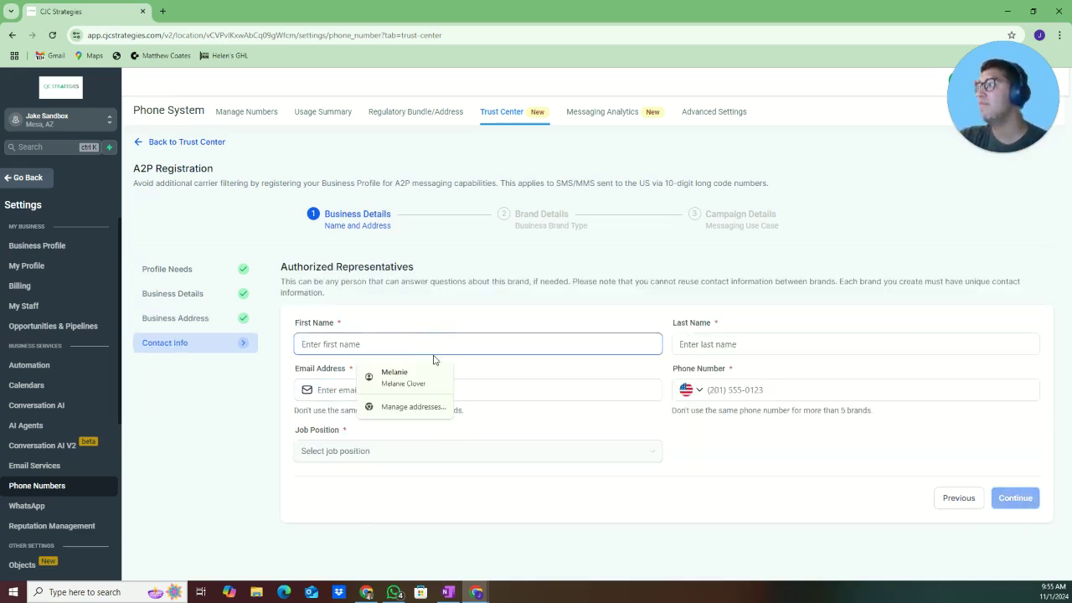
{"action": "left_click", "coordinate": [368, 452]}
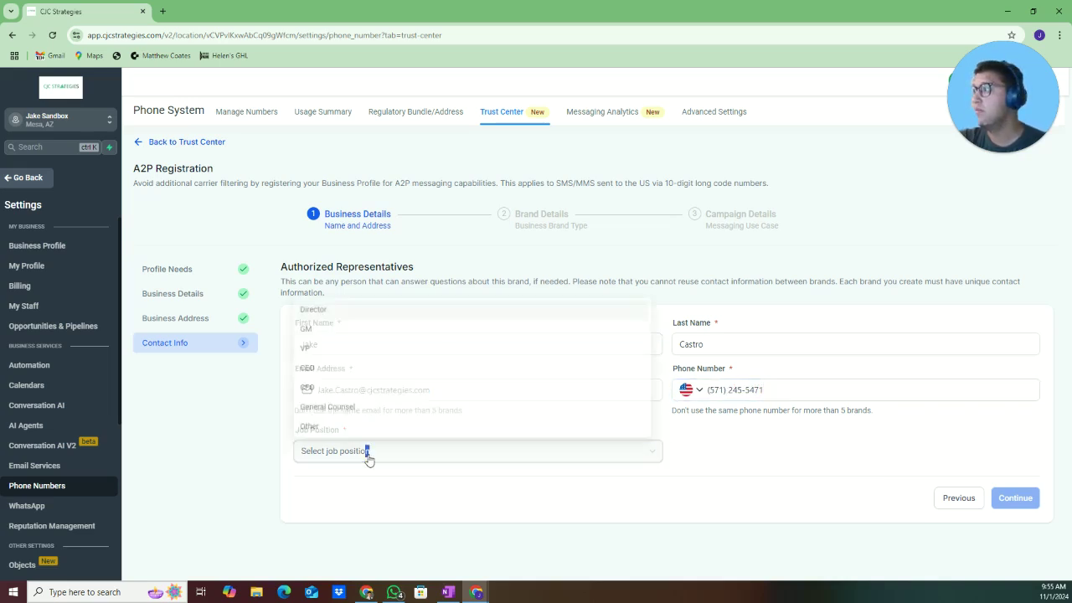
{"action": "left_click", "coordinate": [334, 366]}
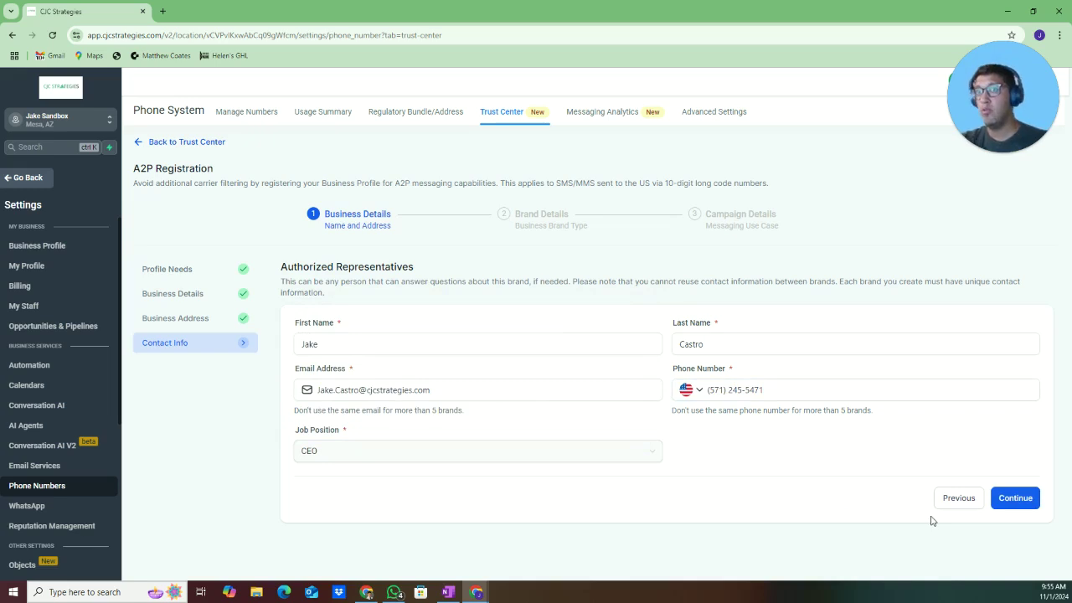
{"action": "left_click", "coordinate": [1013, 499]}
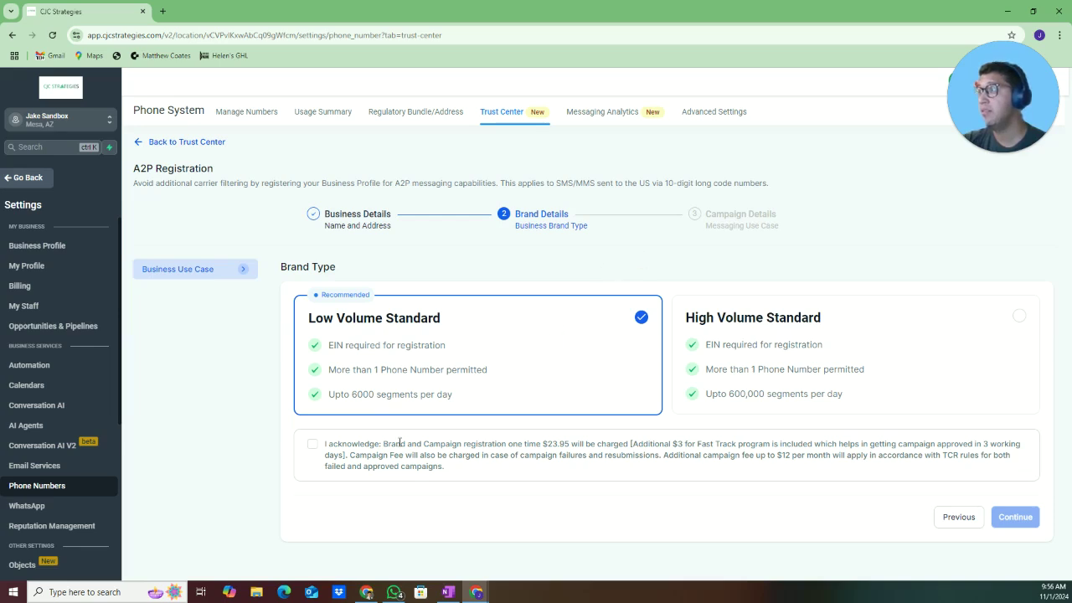
Acknowledge the Low Volume Standard registration fee and continue to Campaign Details
{"action": "left_click", "coordinate": [314, 445]}
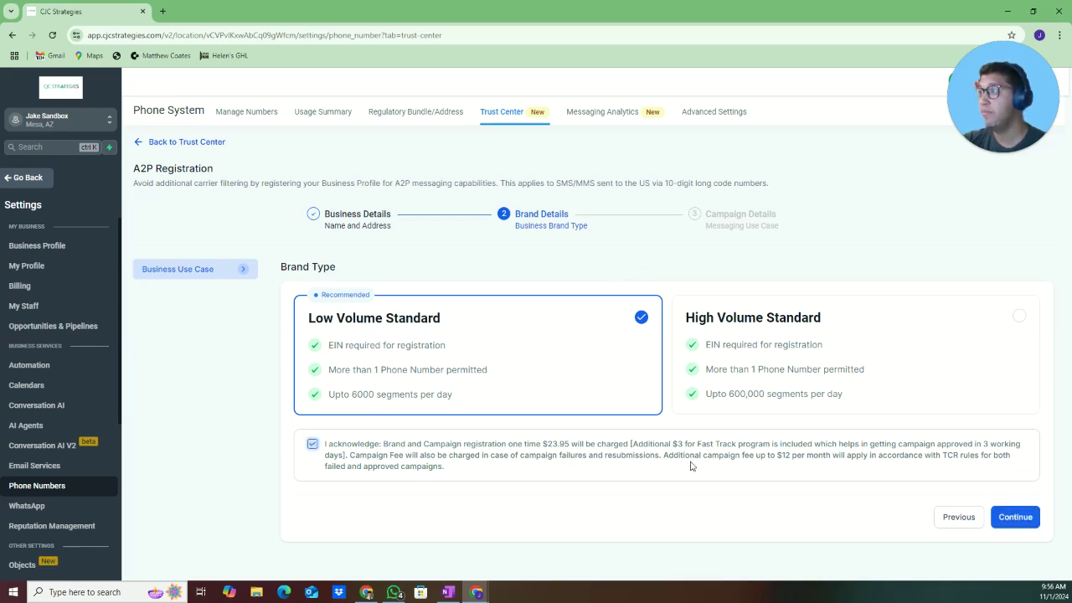
{"action": "left_click", "coordinate": [1009, 519]}
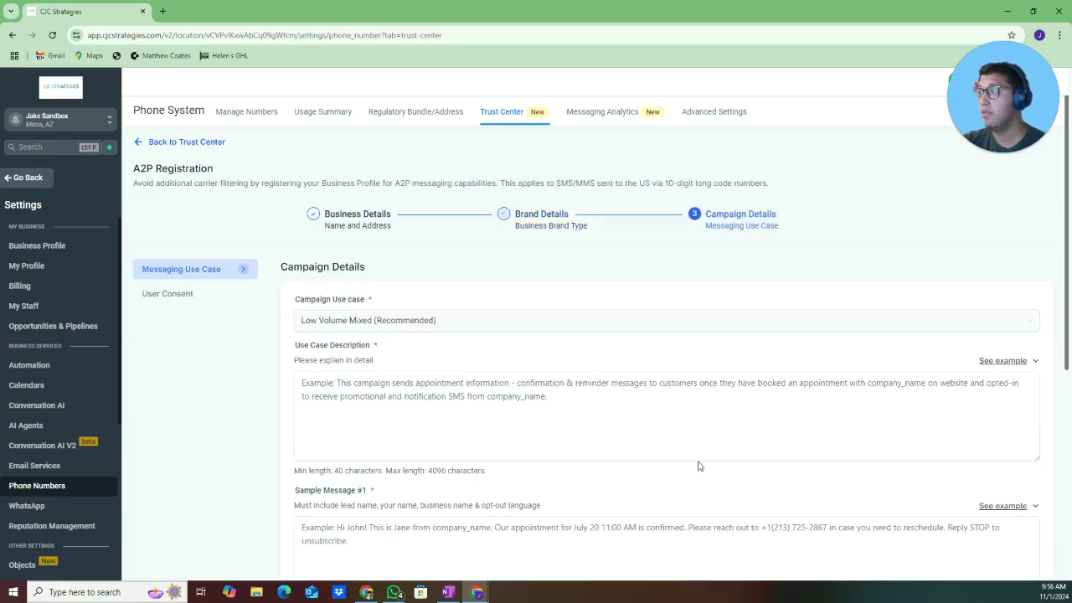
{"action": "scroll", "coordinate": [761, 478], "scroll_direction": "down", "scroll_amount": 2}
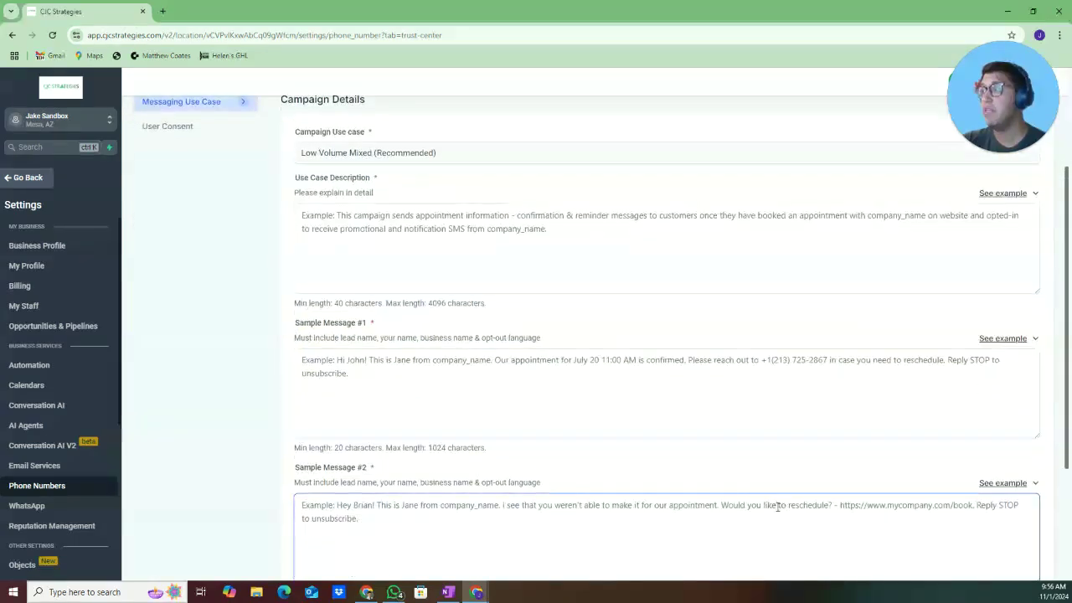
{"action": "scroll", "coordinate": [777, 507], "scroll_direction": "down", "scroll_amount": 3}
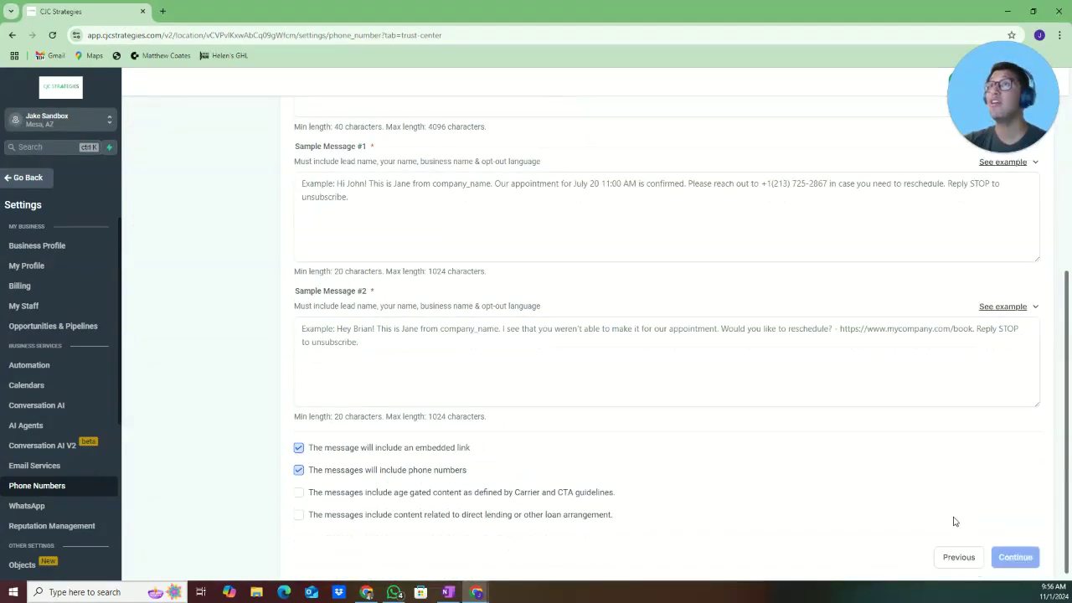
Return to Brand Type to review the one-time fee, $3 Fast Track note and 23.95 price
{"action": "left_click", "coordinate": [956, 551]}
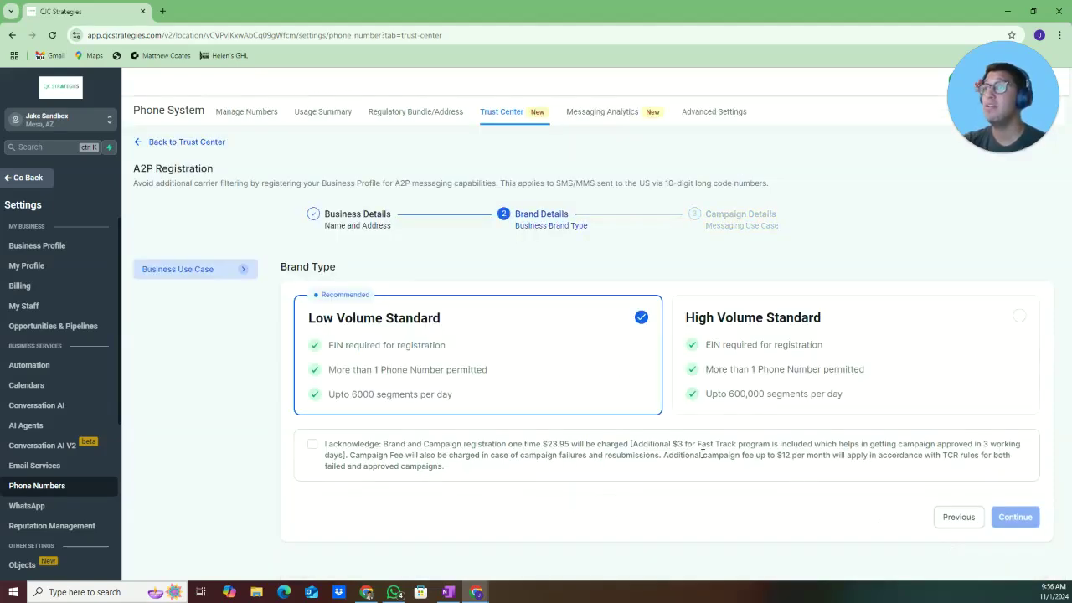
{"action": "left_click_drag", "start_coordinate": [482, 441], "coordinate": [571, 445]}
{"action": "left_click", "coordinate": [564, 445]}
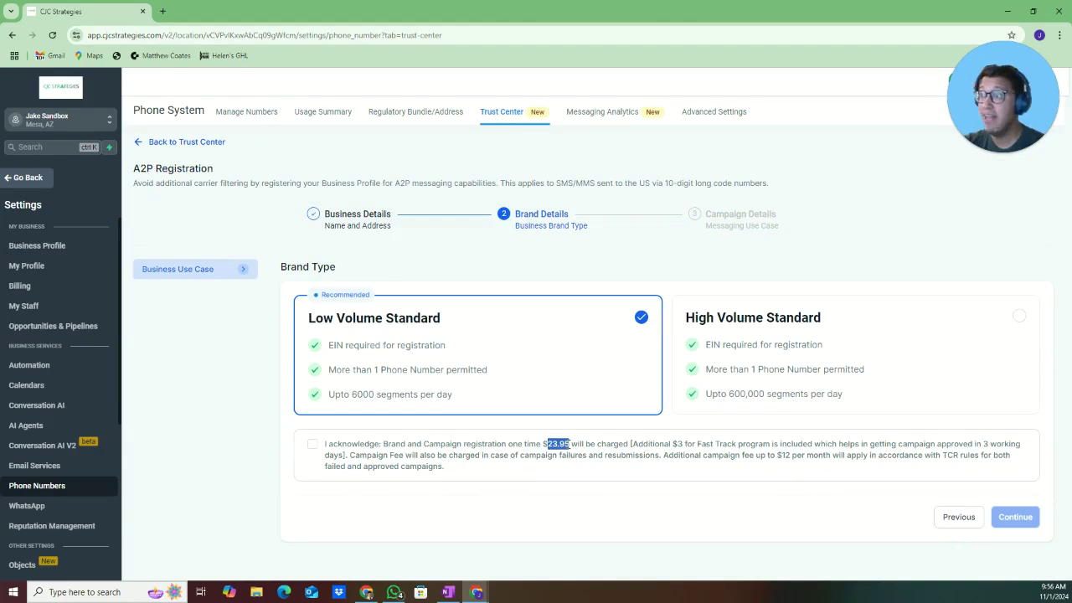
{"action": "left_click_drag", "start_coordinate": [671, 445], "coordinate": [806, 442]}
{"action": "left_click", "coordinate": [804, 441]}
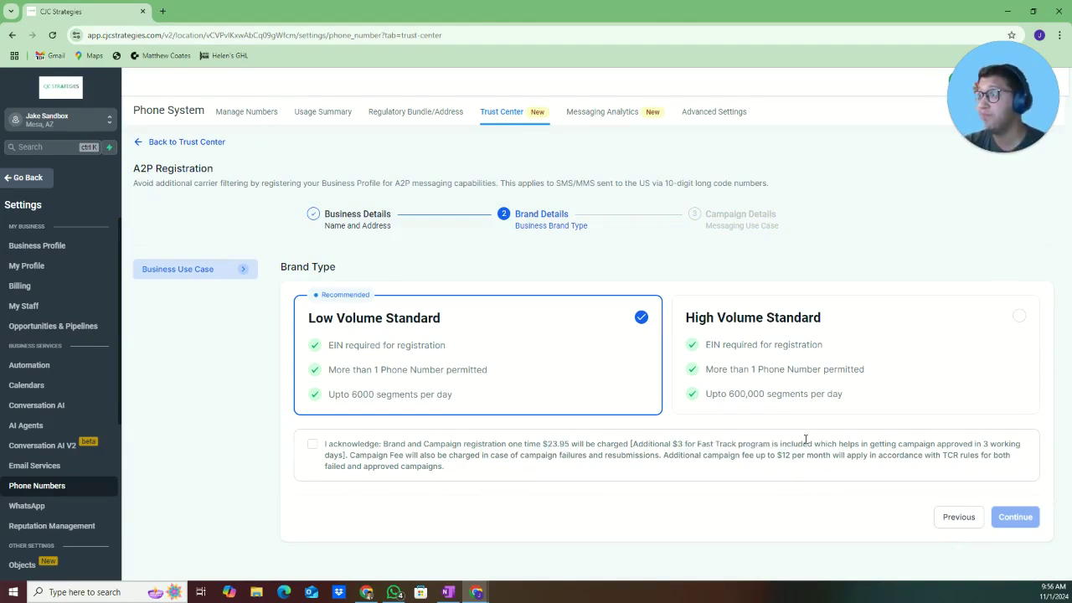
{"action": "double_click", "coordinate": [556, 443]}
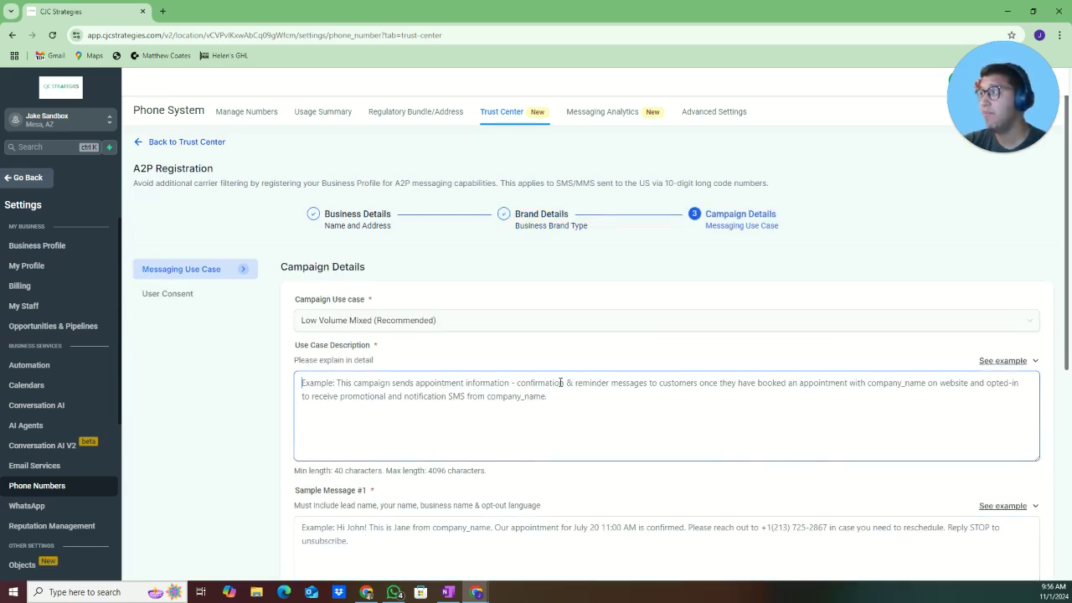
Paste the first example use case description and replace company_name with CJC Strategies
{"action": "scroll", "coordinate": [560, 382], "scroll_direction": "down", "scroll_amount": 1}
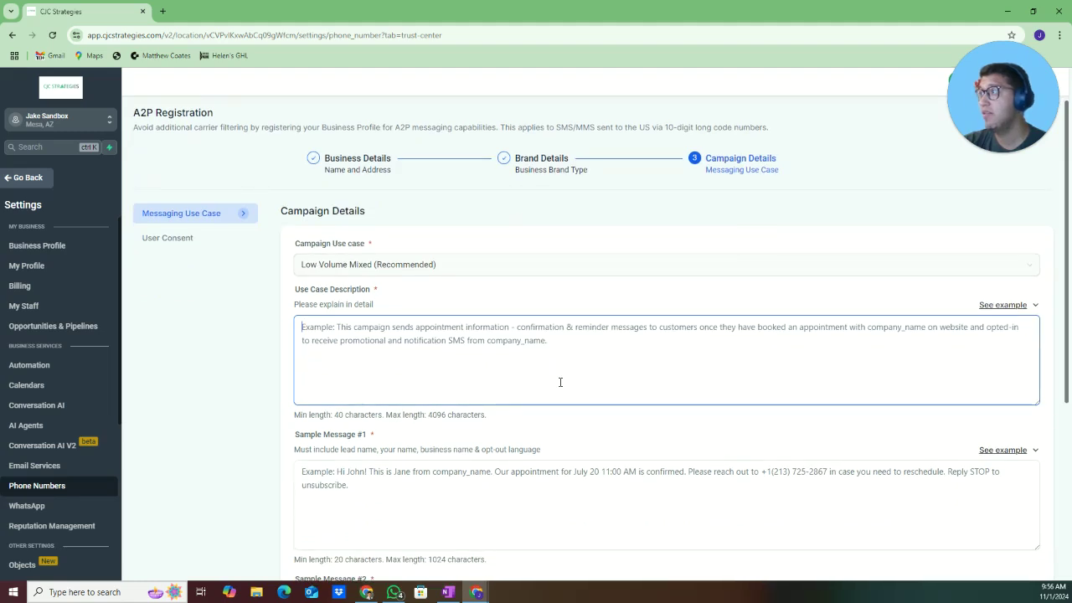
{"action": "scroll", "coordinate": [897, 280], "scroll_direction": "up", "scroll_amount": 1}
{"action": "scroll", "coordinate": [897, 280], "scroll_direction": "down", "scroll_amount": 1}
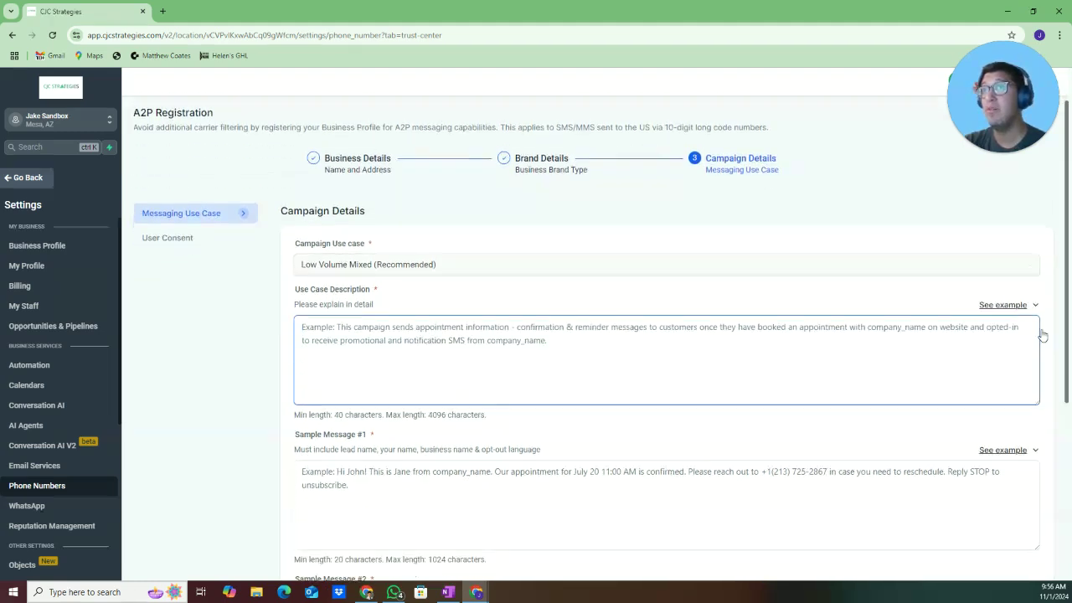
{"action": "left_click", "coordinate": [1035, 307]}
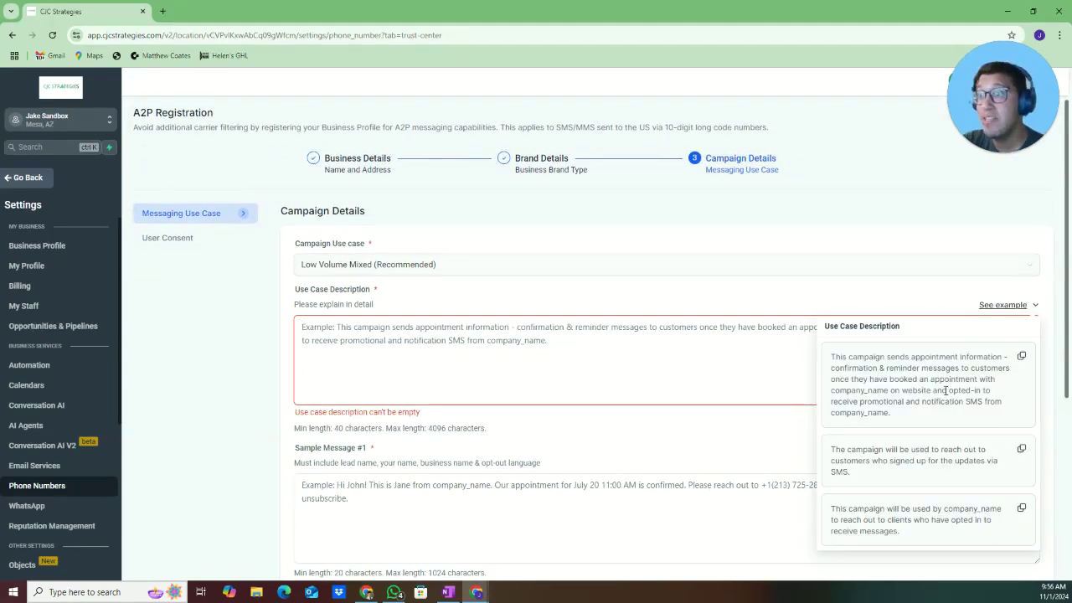
{"action": "left_click", "coordinate": [1021, 356]}
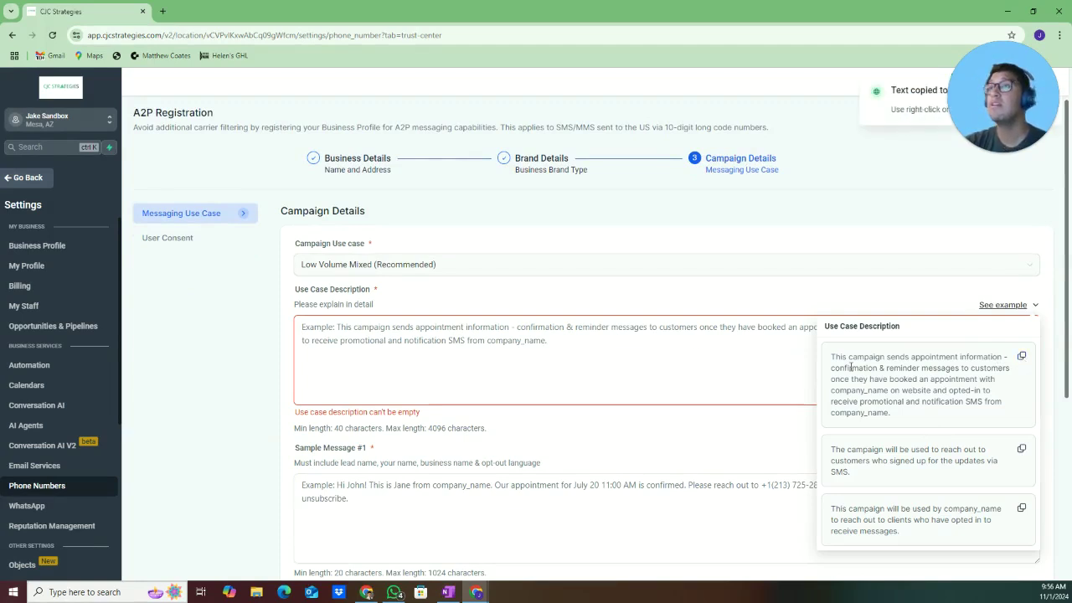
{"action": "left_click", "coordinate": [685, 352]}
{"action": "key", "text": "ctrl+v"}
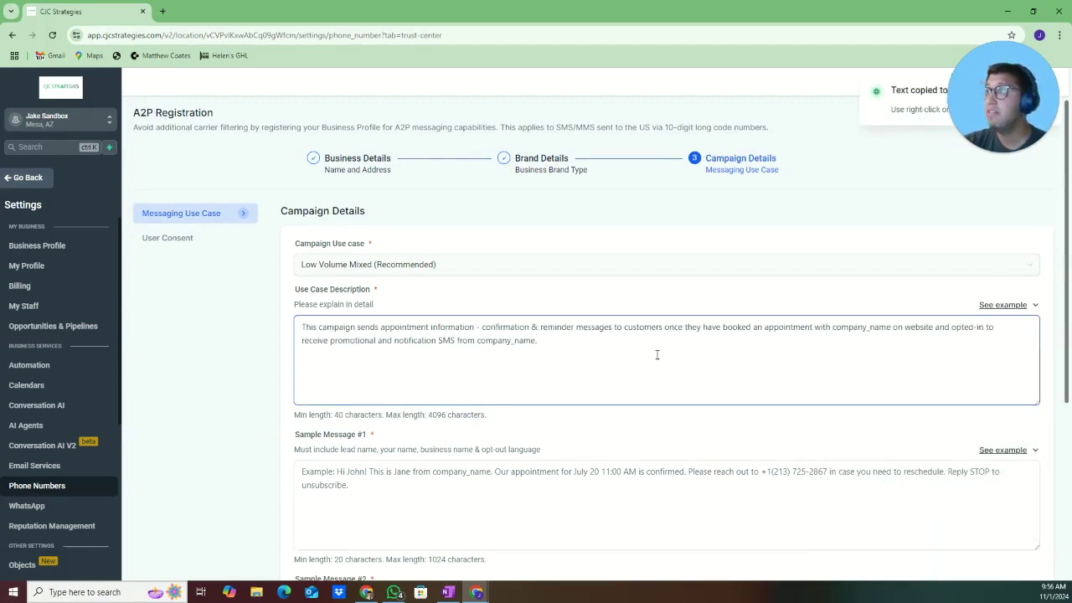
{"action": "key", "text": "BackSpace"}
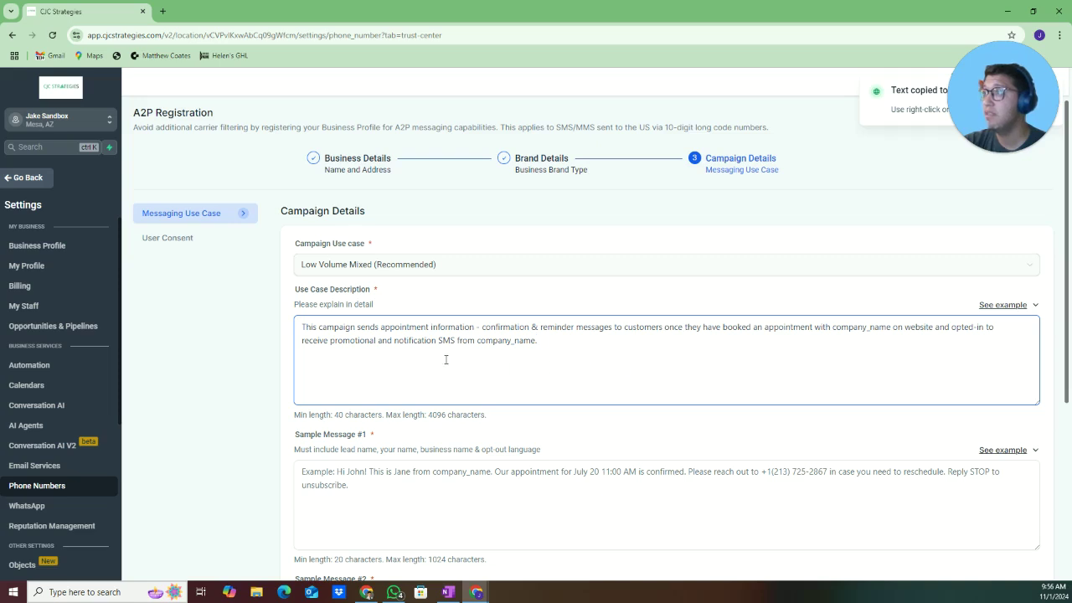
{"action": "left_click_drag", "start_coordinate": [832, 328], "coordinate": [895, 328]}
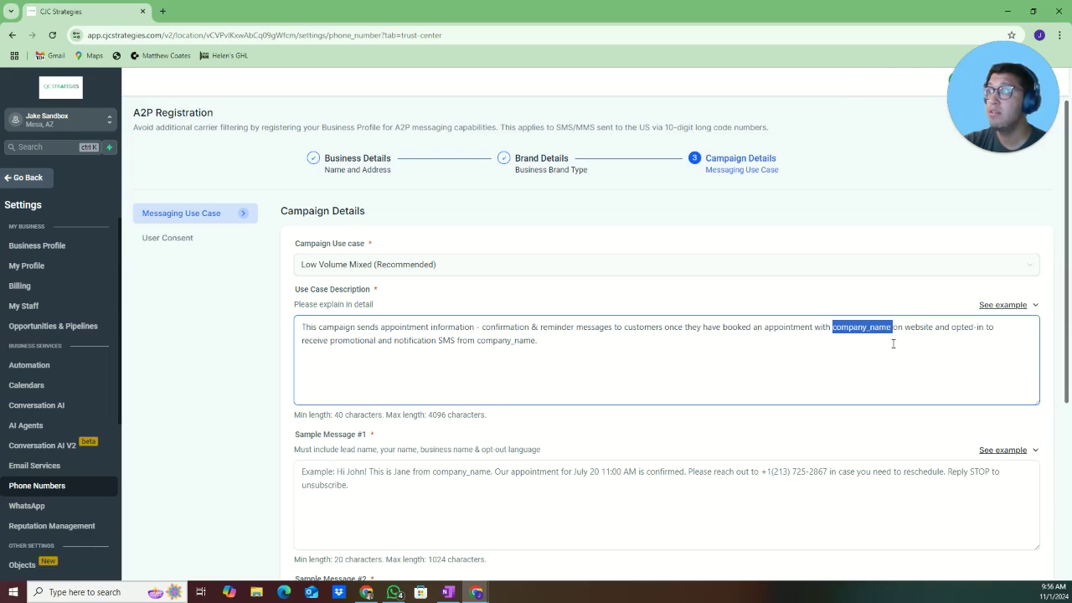
{"action": "left_click_drag", "start_coordinate": [476, 340], "coordinate": [558, 337]}
{"action": "left_click", "coordinate": [750, 340]}
{"action": "left_click_drag", "start_coordinate": [833, 327], "coordinate": [888, 330]}
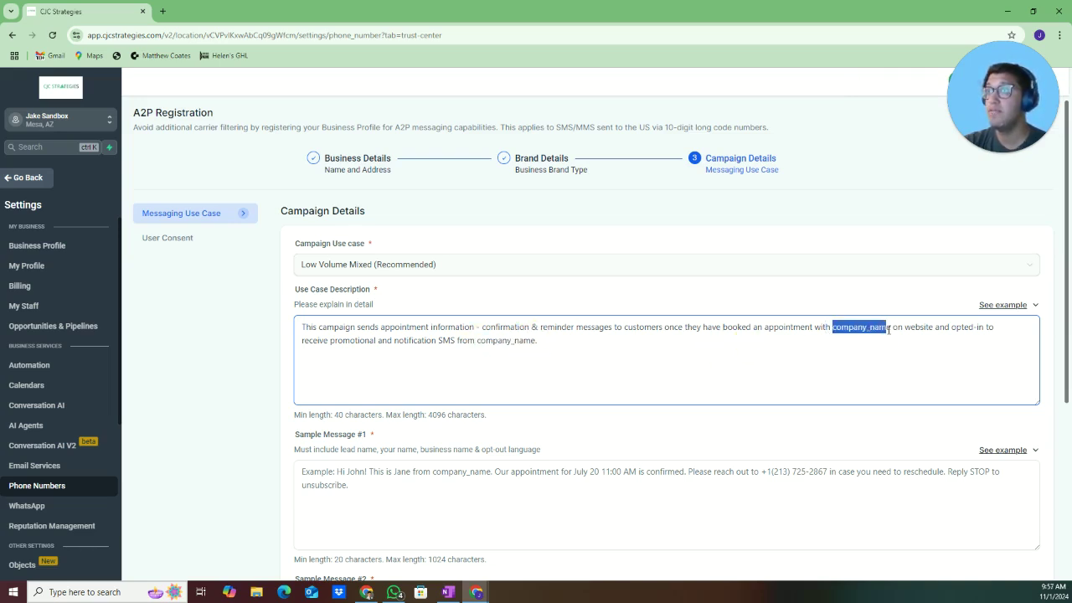
{"action": "key", "text": "shift+Right"}
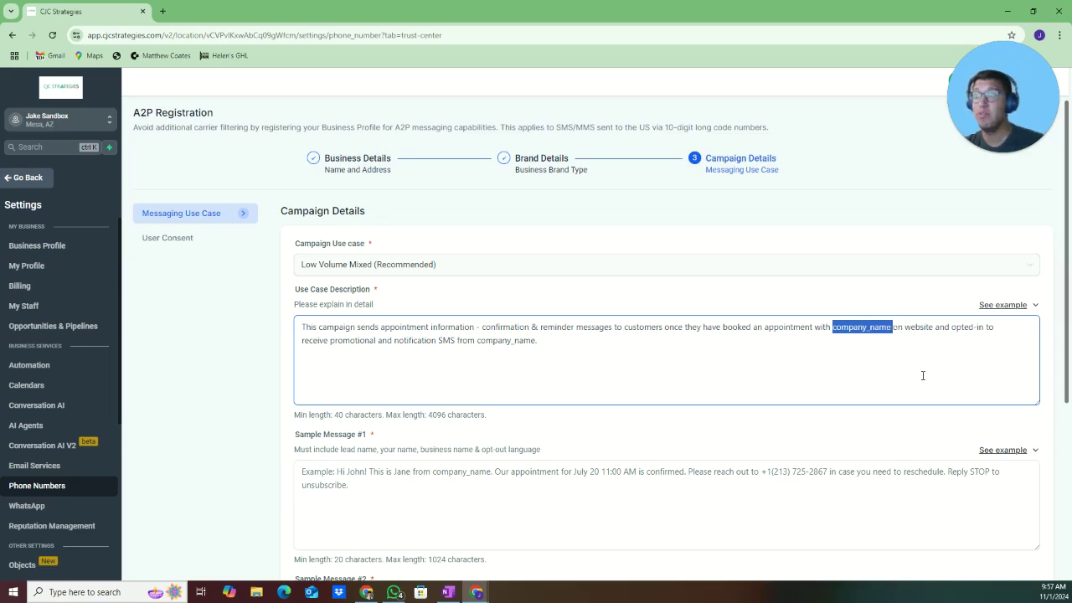
{"action": "type", "text": "CJC Strateg"}
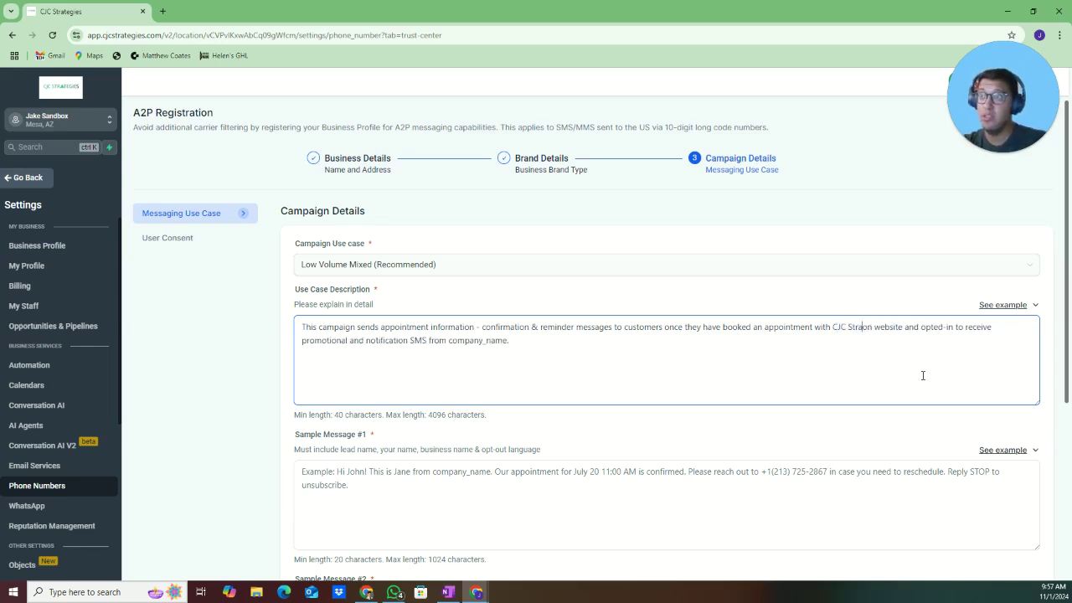
{"action": "type", "text": "ies"}
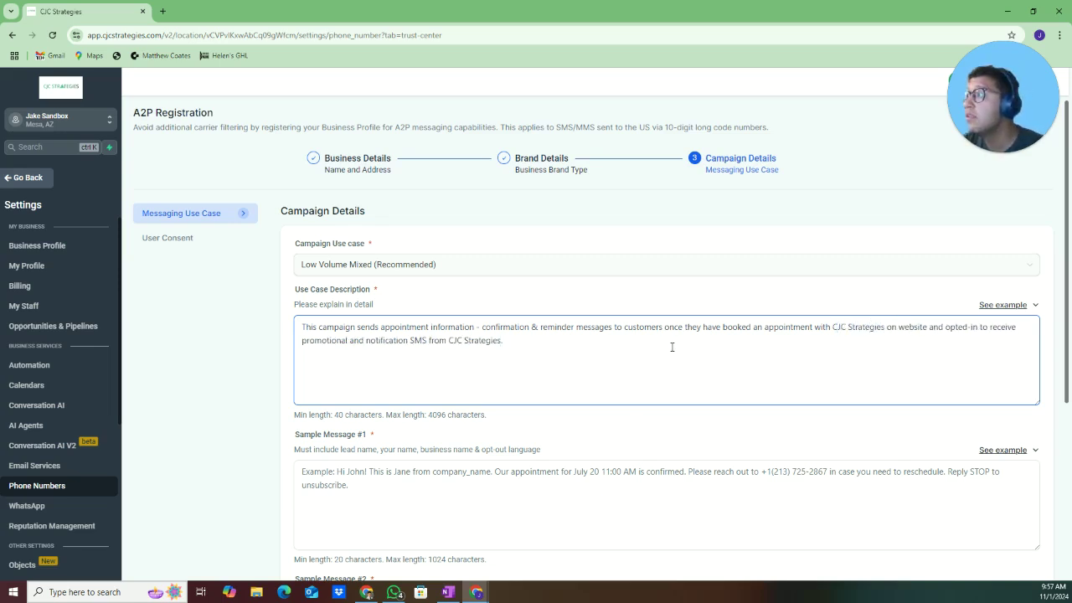
Paste the first example text into Sample Message #1, replacing company_name with CJC Strategies
{"action": "scroll", "coordinate": [671, 347], "scroll_direction": "down", "scroll_amount": 1}
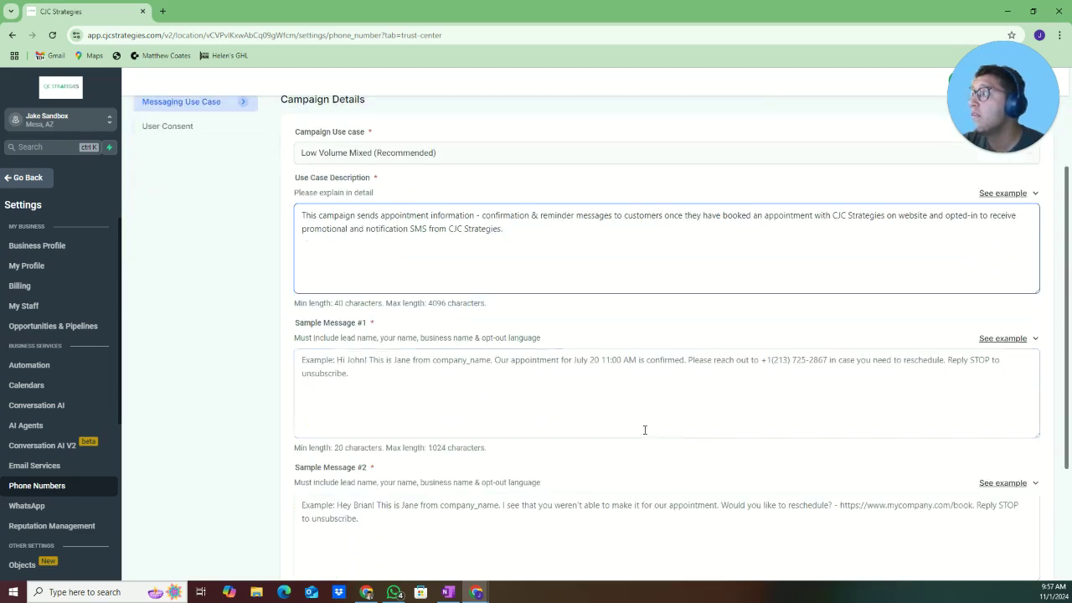
{"action": "left_click", "coordinate": [645, 427]}
{"action": "left_click", "coordinate": [1019, 343]}
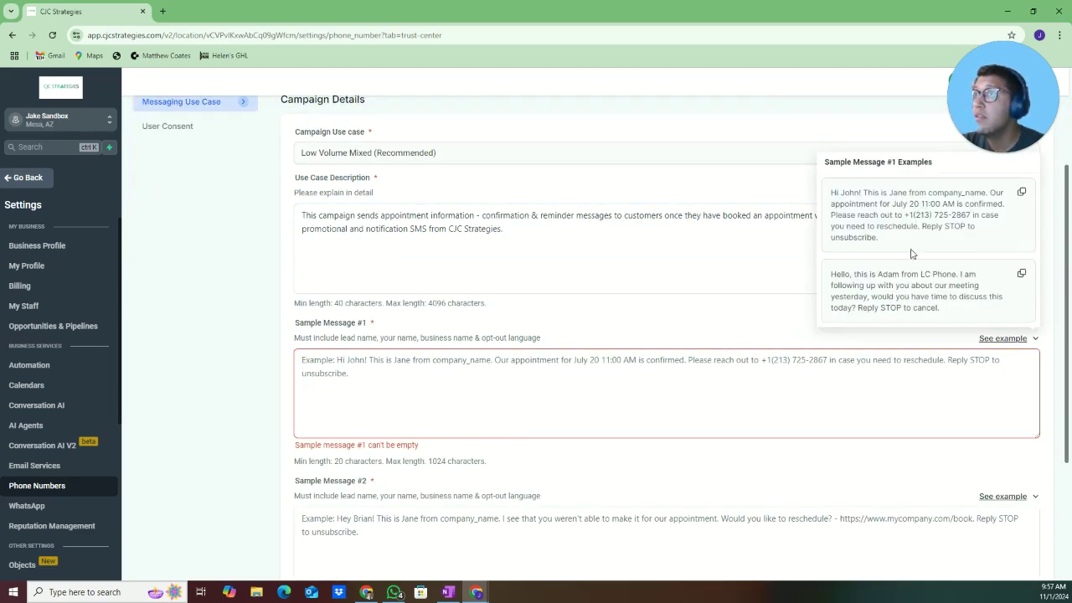
{"action": "left_click", "coordinate": [1021, 195]}
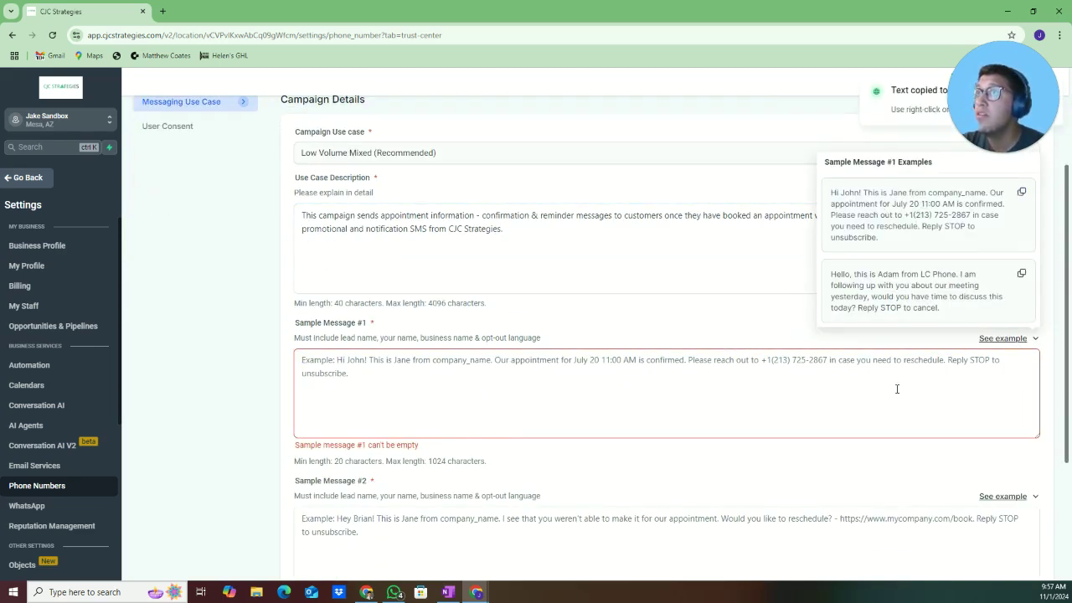
{"action": "left_click", "coordinate": [897, 388]}
{"action": "key", "text": "ctrl+v"}
{"action": "left_click", "coordinate": [350, 387]}
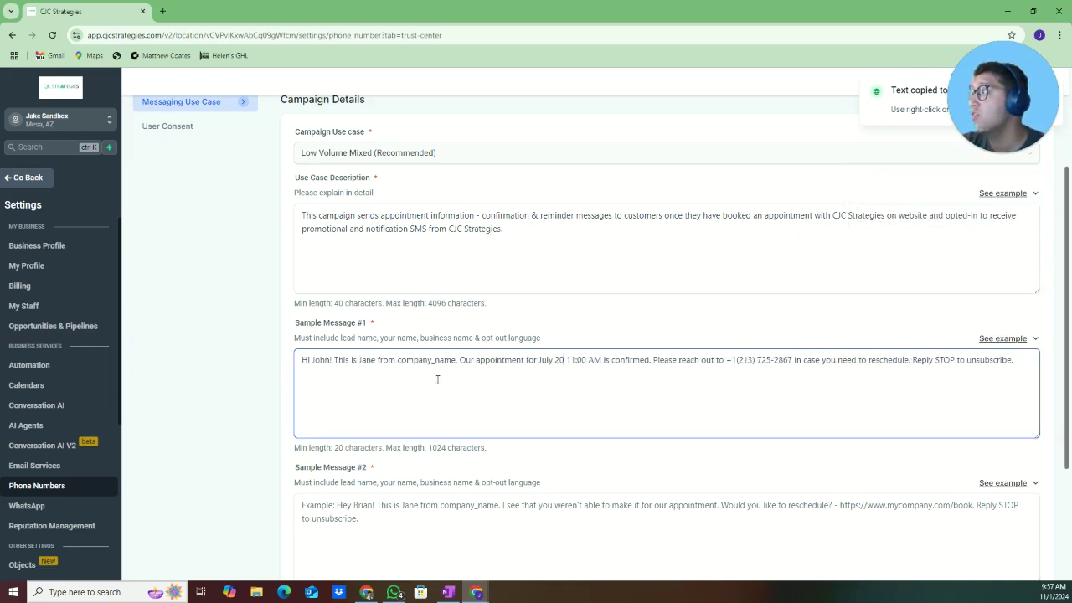
{"action": "double_click", "coordinate": [404, 361]}
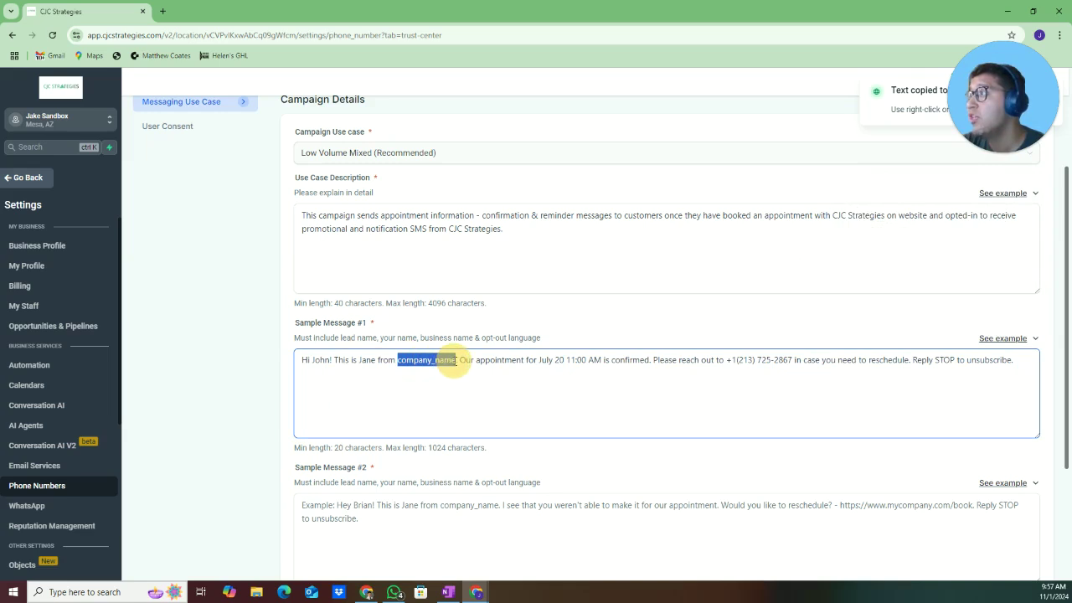
{"action": "key", "text": "ctrl+v"}
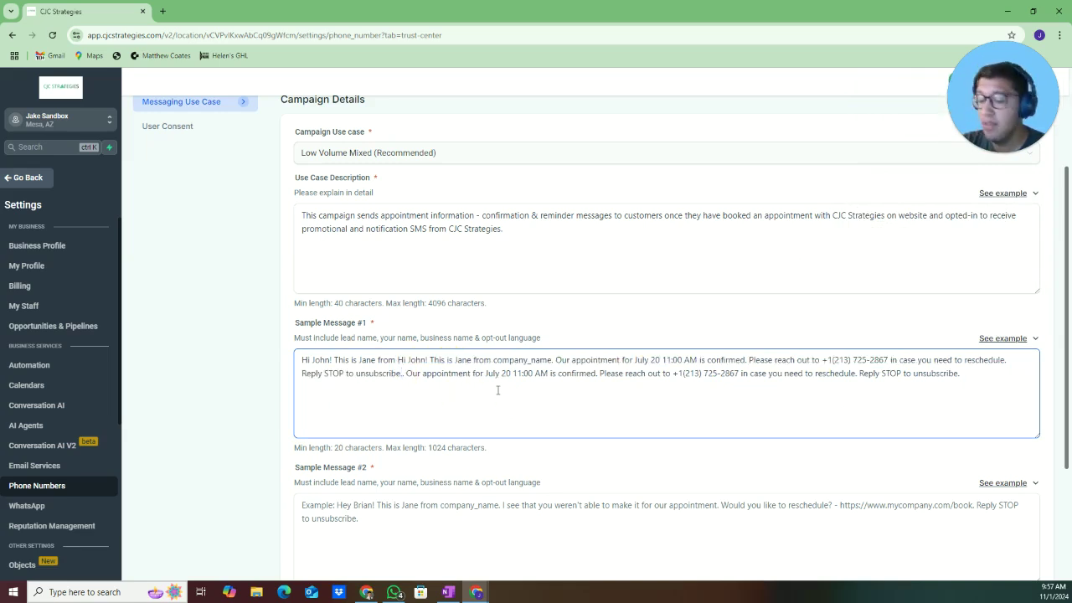
{"action": "key", "text": "ctrl+z"}
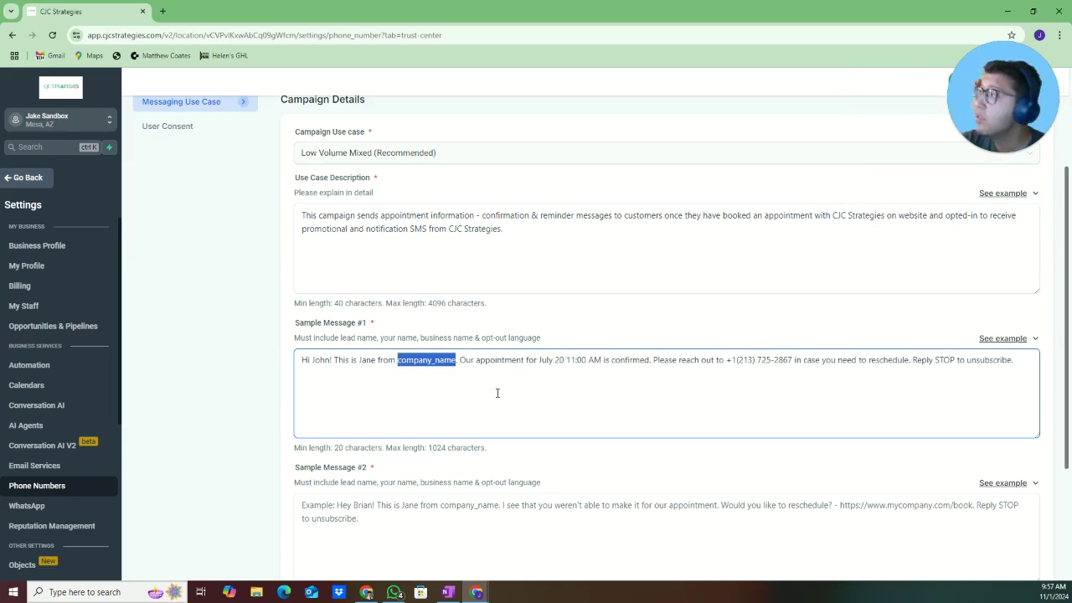
{"action": "key", "text": "super+v"}
{"action": "left_click", "coordinate": [484, 444]}
Replace the sample phone number in Sample Message #1 with the company's phone number
{"action": "left_click", "coordinate": [523, 382]}
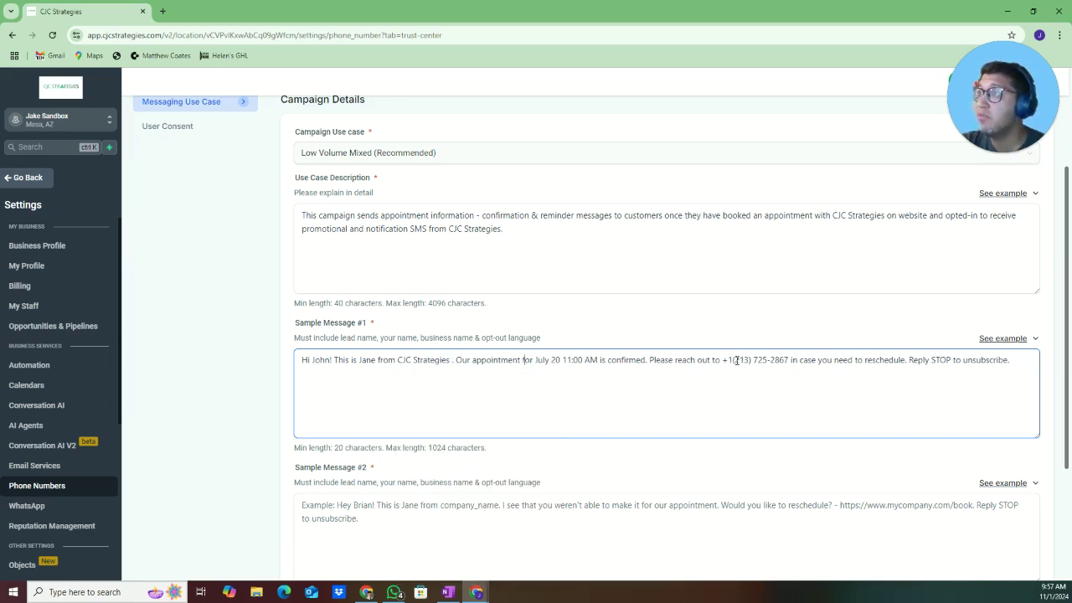
{"action": "left_click_drag", "start_coordinate": [734, 362], "coordinate": [791, 361]}
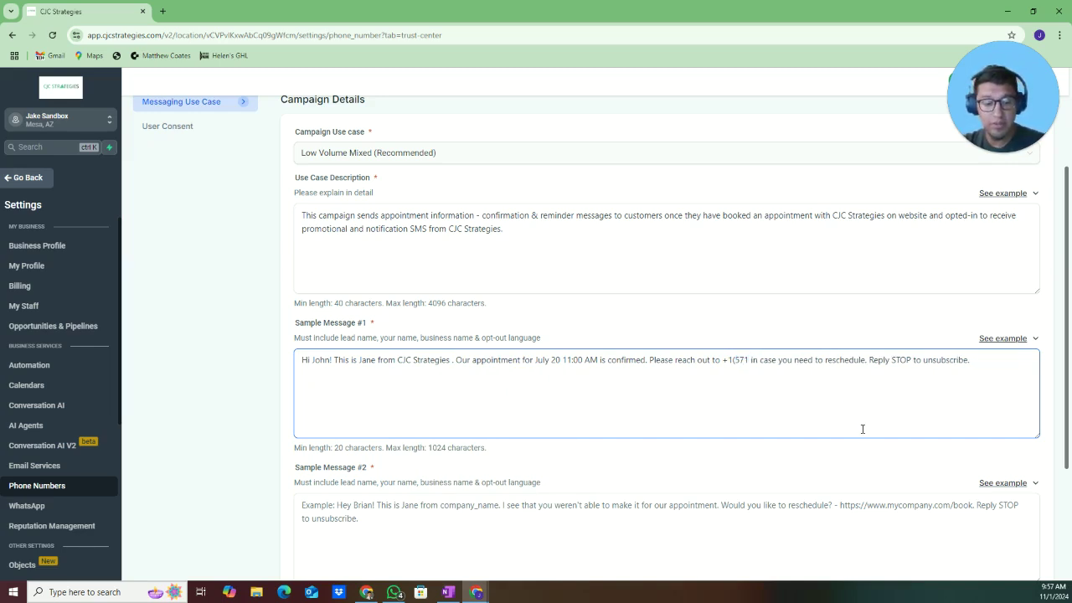
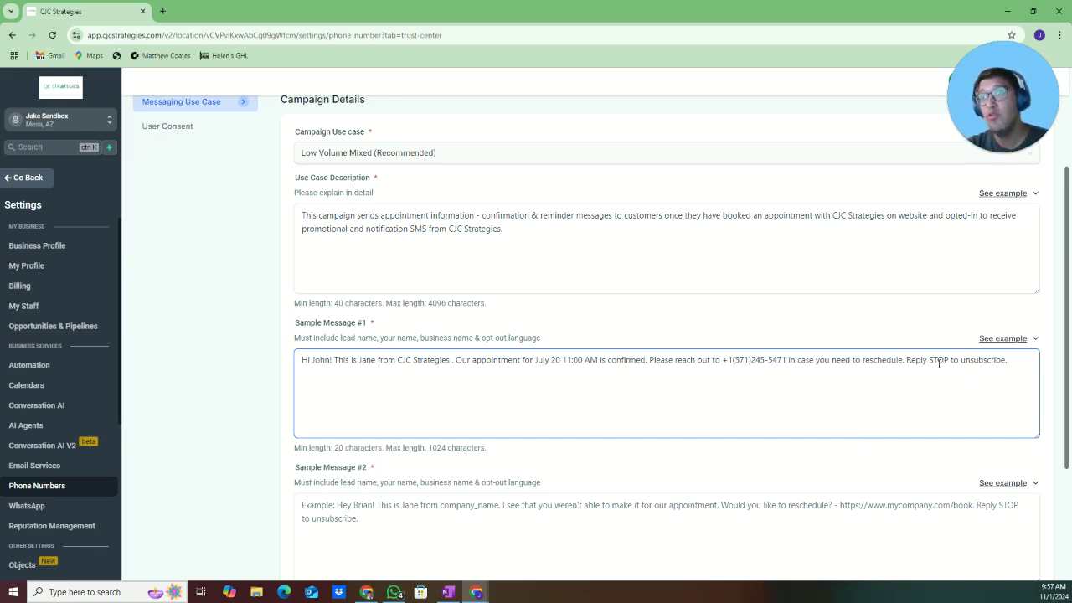
{"action": "left_click_drag", "start_coordinate": [929, 362], "coordinate": [1005, 363]}
{"action": "left_click", "coordinate": [995, 389]}
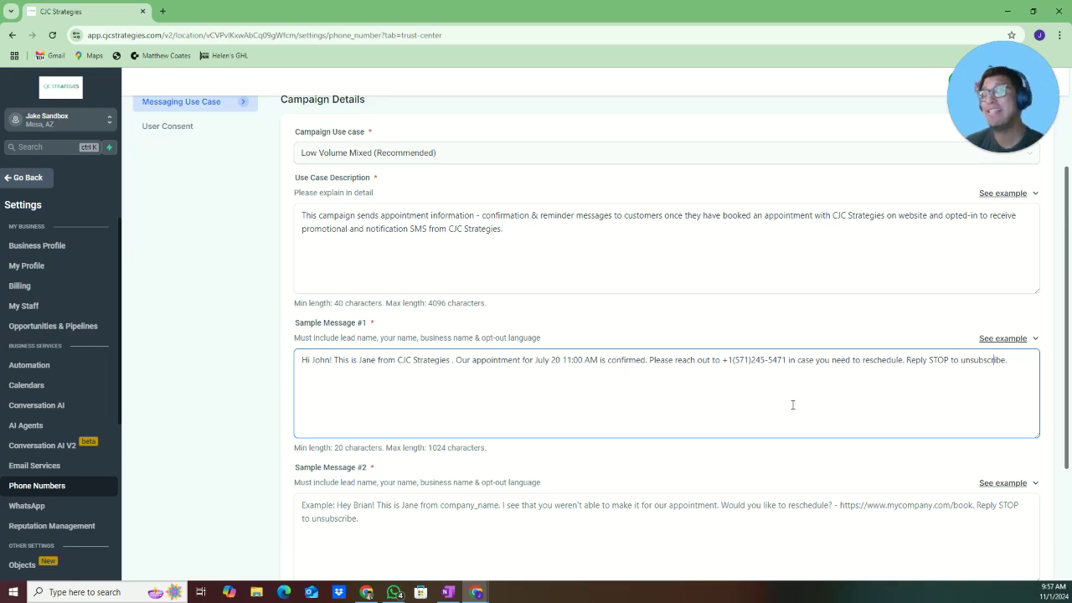
{"action": "scroll", "coordinate": [790, 497], "scroll_direction": "down", "scroll_amount": 3}
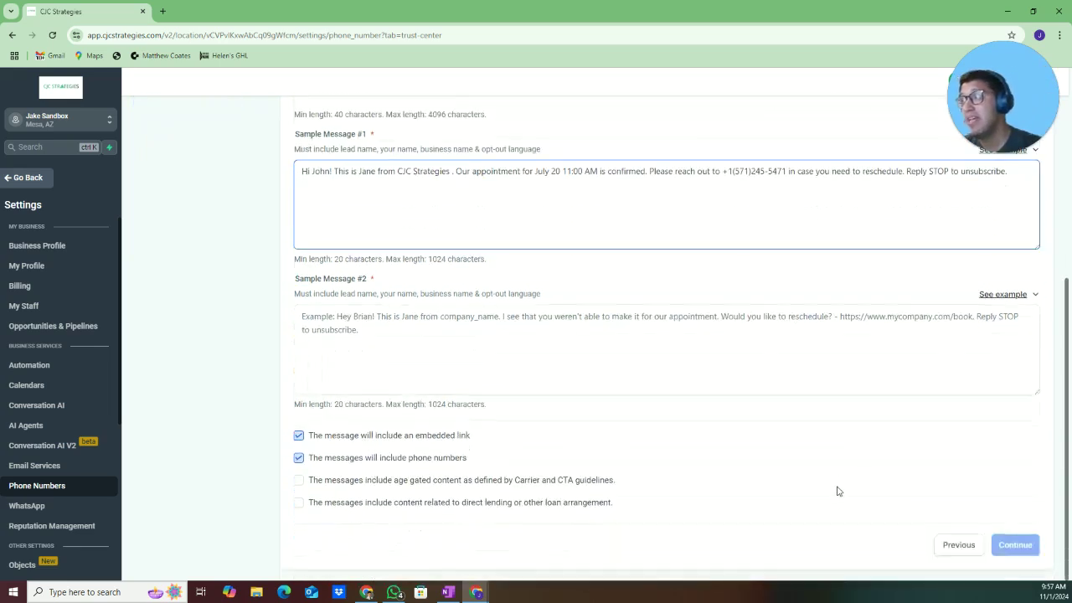
Paste the first example missed-appointment text into Sample Message #2
{"action": "left_click", "coordinate": [1001, 295]}
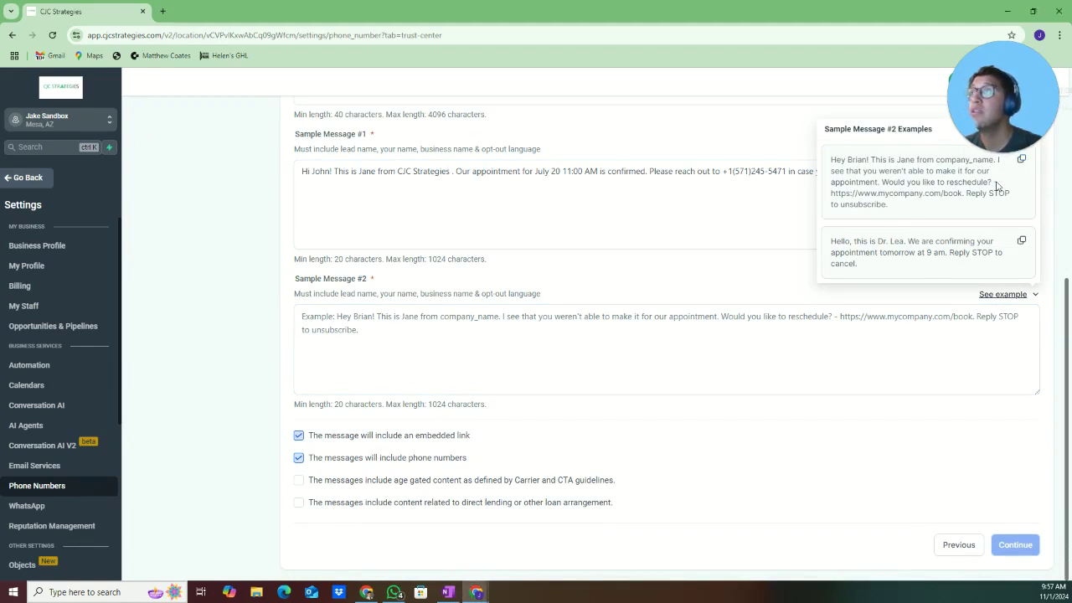
{"action": "left_click", "coordinate": [1021, 159]}
{"action": "left_click", "coordinate": [487, 361]}
{"action": "key", "text": "ctrl+v"}
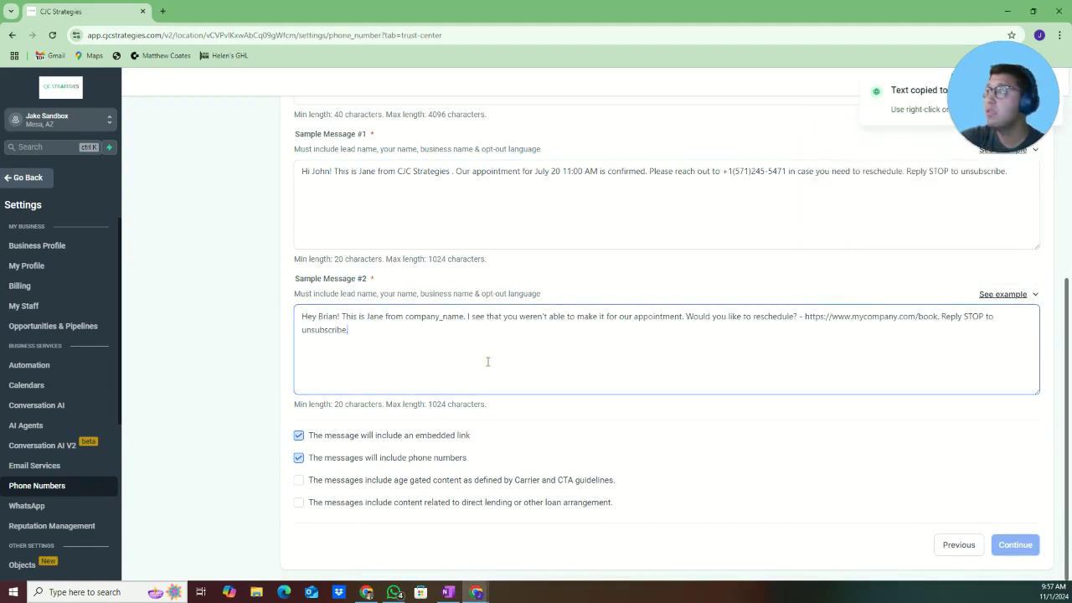
{"action": "left_click_drag", "start_coordinate": [330, 293], "coordinate": [555, 360]}
{"action": "left_click", "coordinate": [484, 371]}
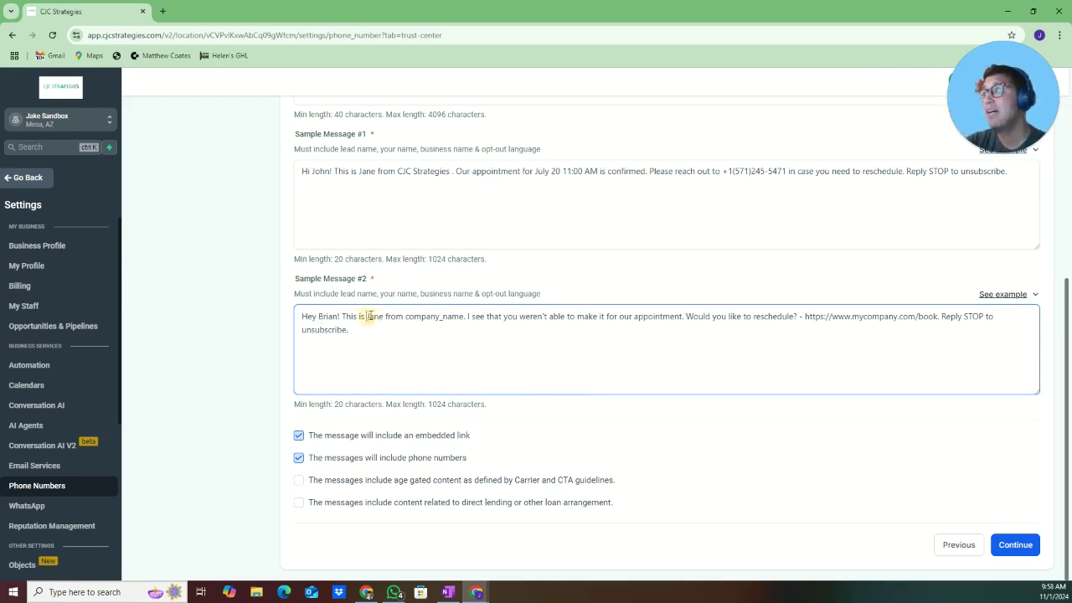
Replace the placeholder name with the sender's own first name in both sample messages
{"action": "left_click", "coordinate": [397, 238]}
{"action": "double_click", "coordinate": [367, 172]}
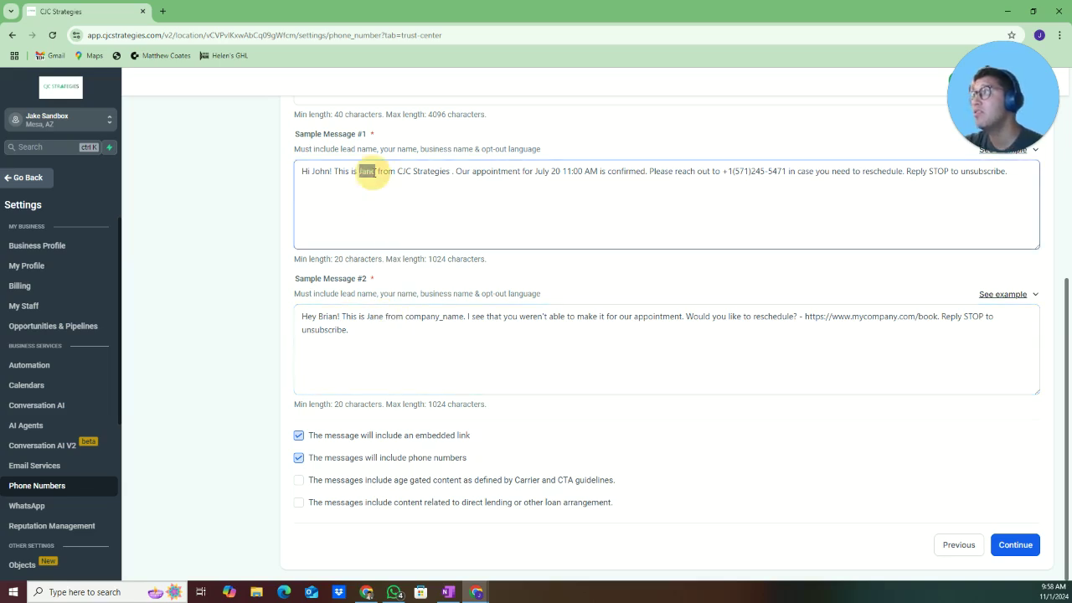
{"action": "type", "text": "Jake"}
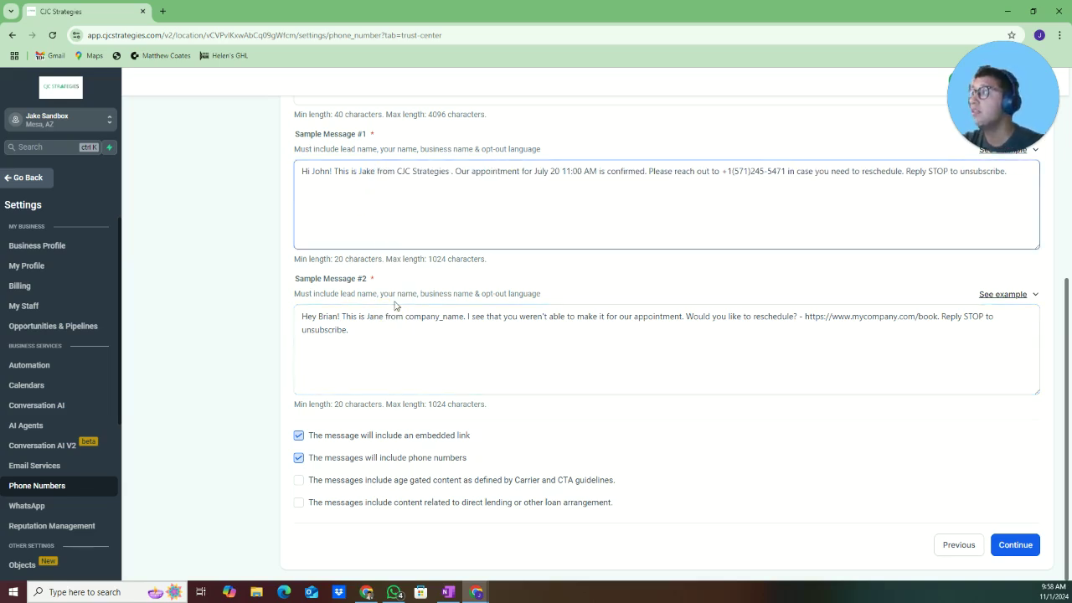
{"action": "left_click_drag", "start_coordinate": [373, 316], "coordinate": [382, 317]}
{"action": "type", "text": "ke"}
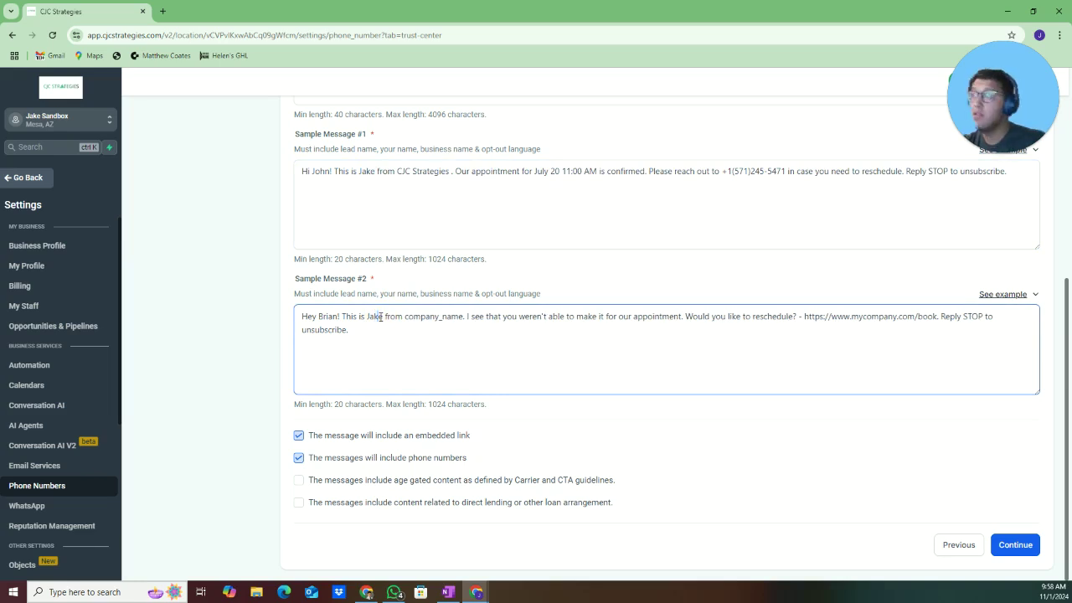
Swap company_name for CJC Strategies and point the link to cjcstrategies.com in Sample Message #2
{"action": "double_click", "coordinate": [407, 317]}
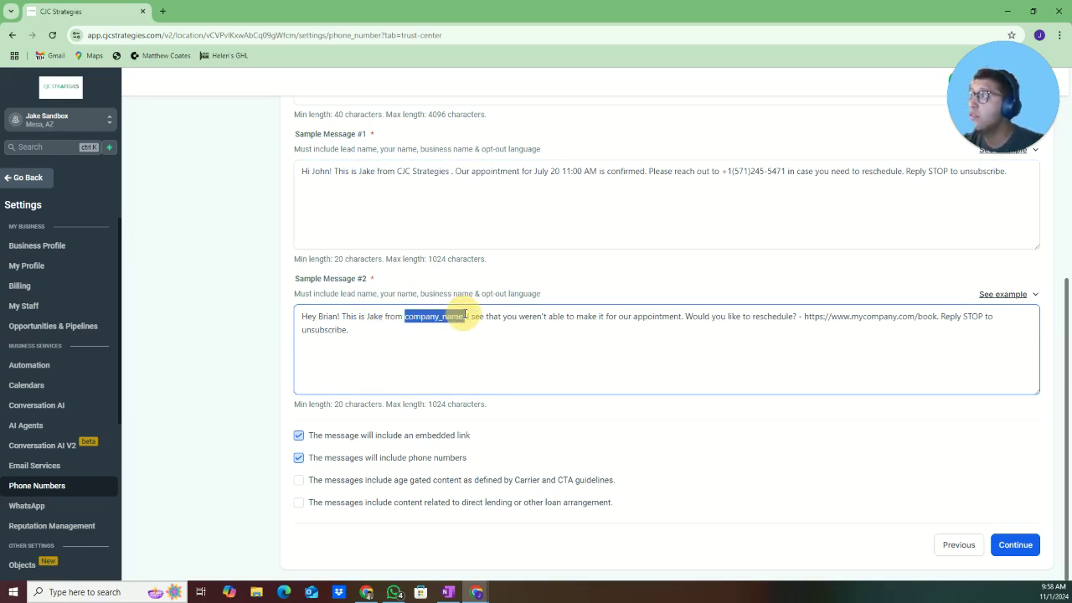
{"action": "key", "text": "super+v"}
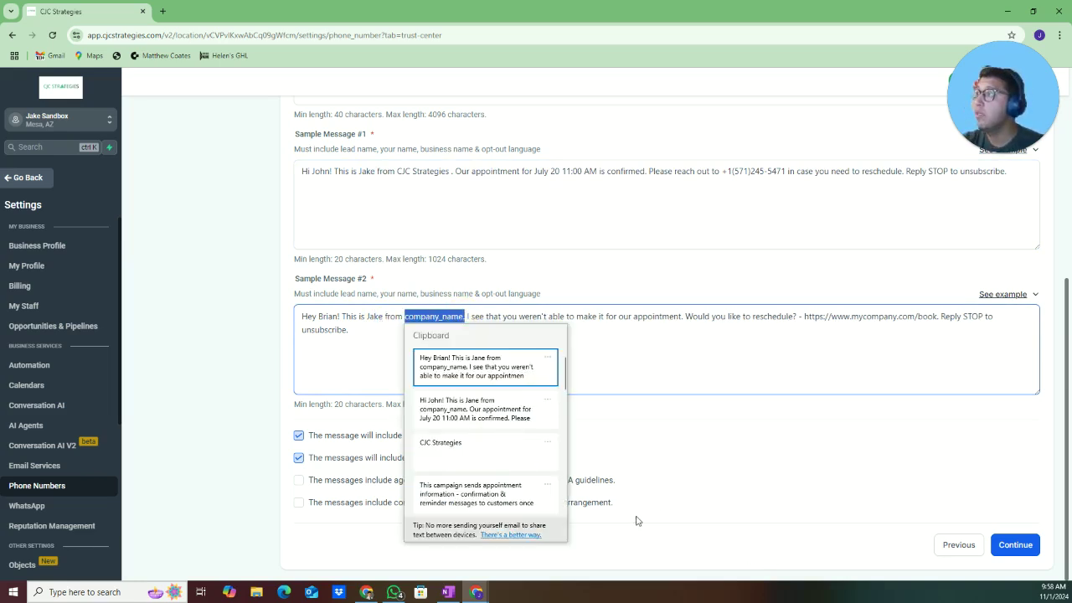
{"action": "left_click", "coordinate": [502, 463]}
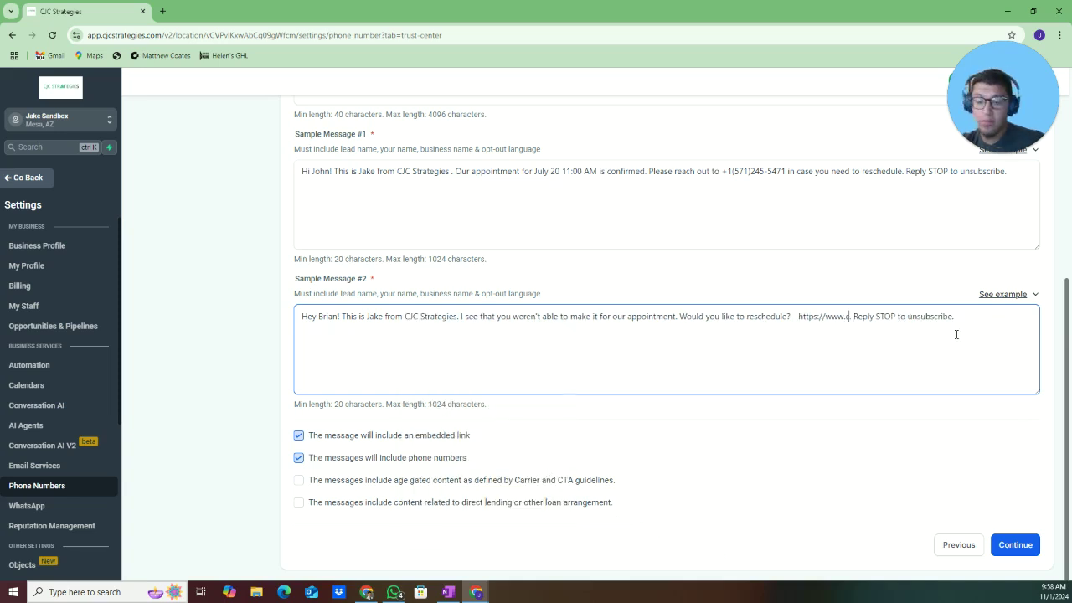
{"action": "type", "text": "jcstrateg"}
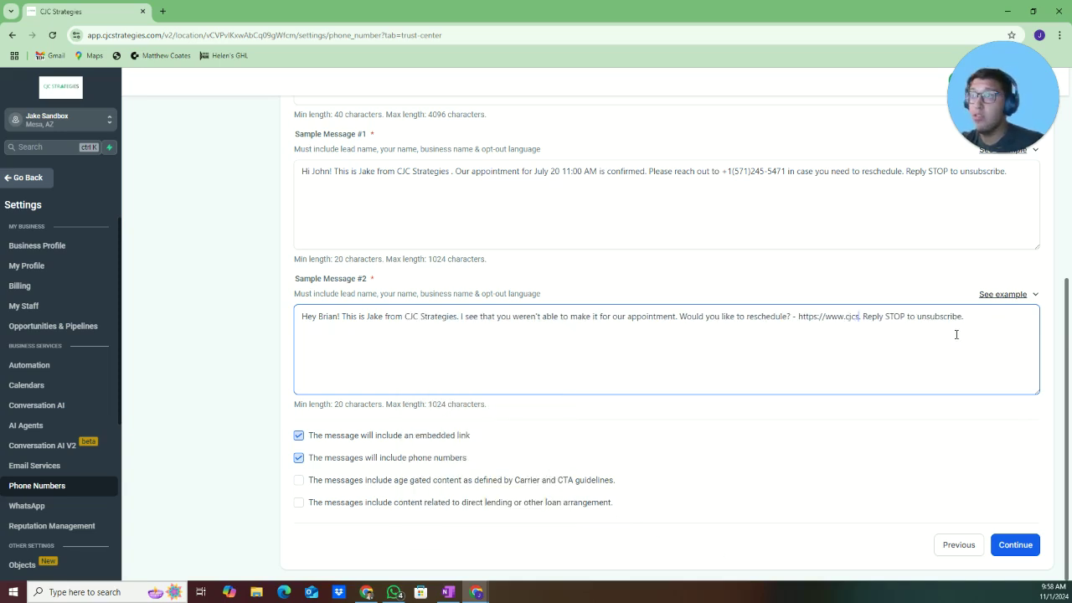
{"action": "type", "text": "ies.com"}
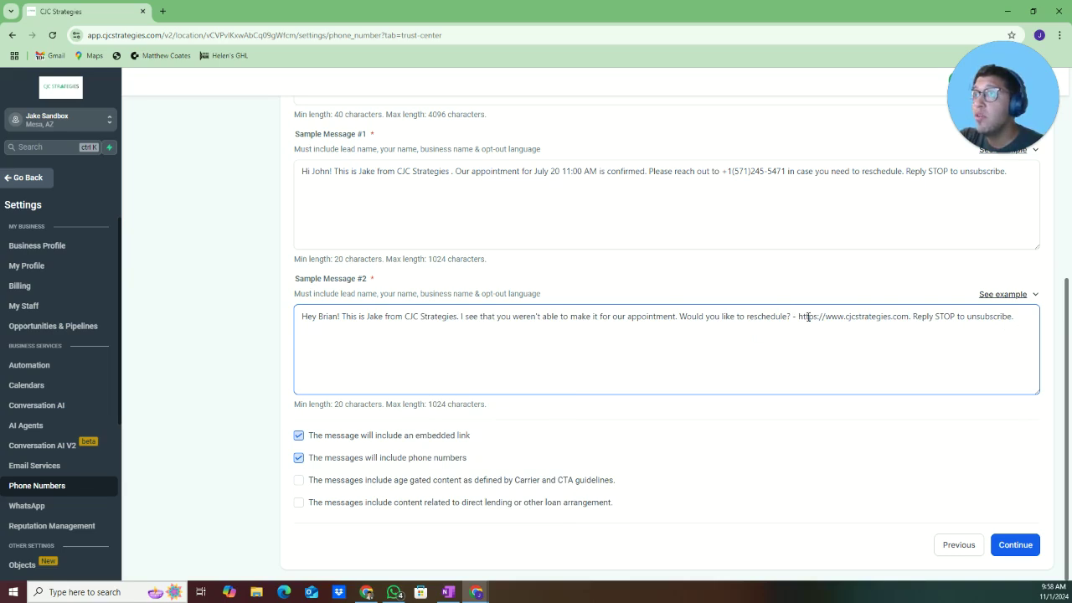
{"action": "left_click_drag", "start_coordinate": [799, 317], "coordinate": [909, 317]}
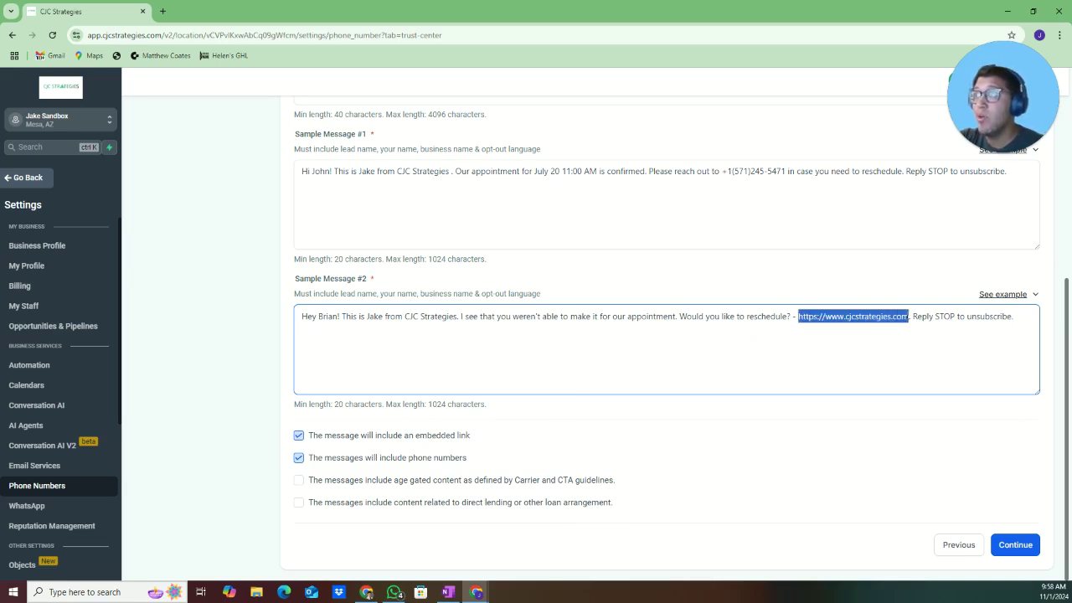
{"action": "left_click", "coordinate": [929, 347]}
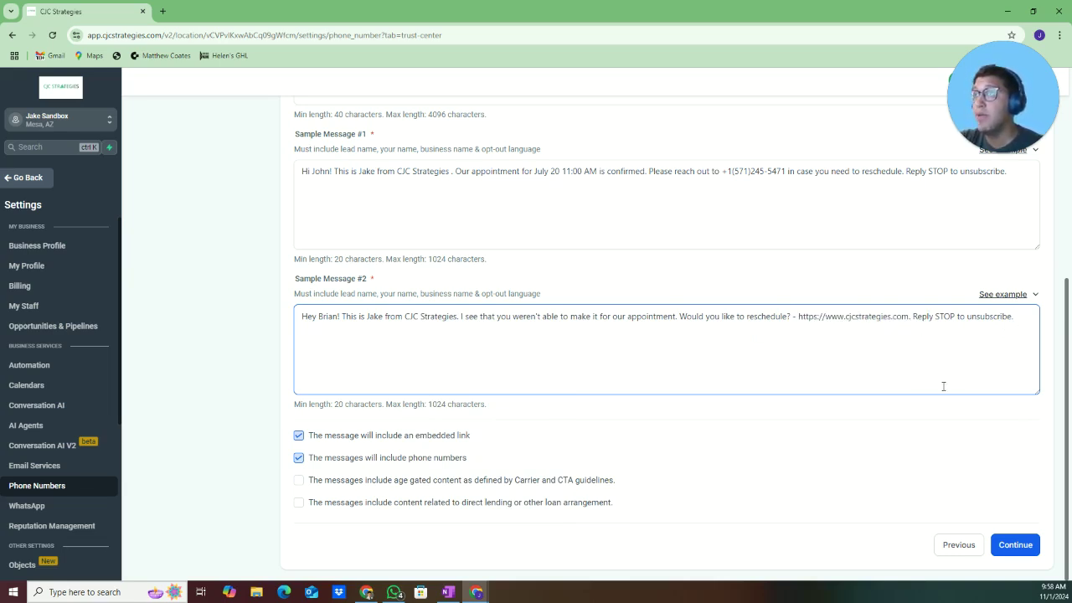
On the User Consent step, paste the example consent wording into the consent field
{"action": "left_click", "coordinate": [1007, 546]}
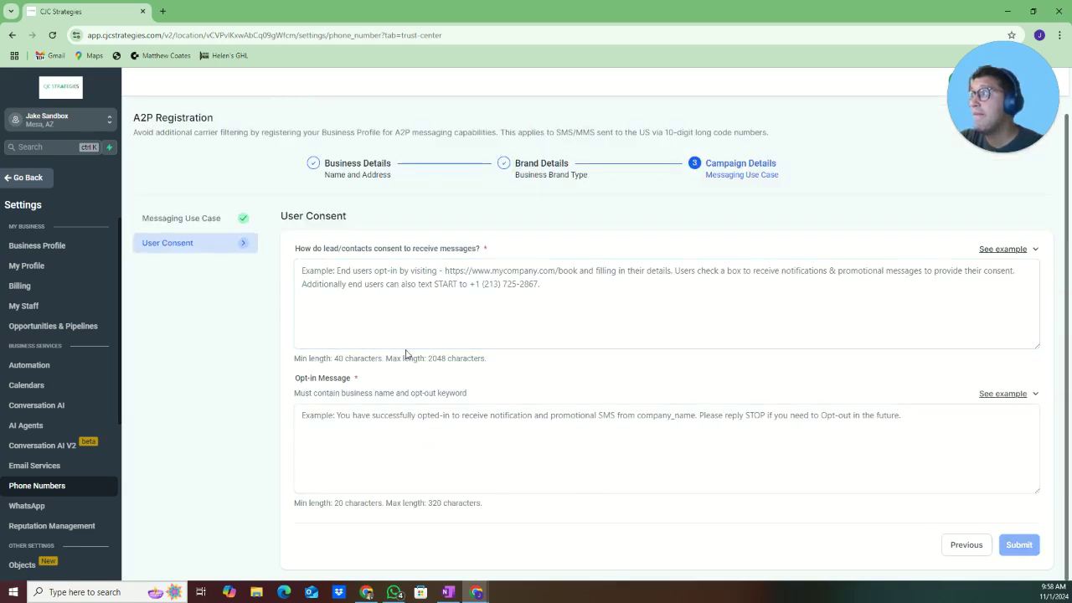
{"action": "left_click", "coordinate": [417, 303]}
{"action": "left_click", "coordinate": [1004, 249]}
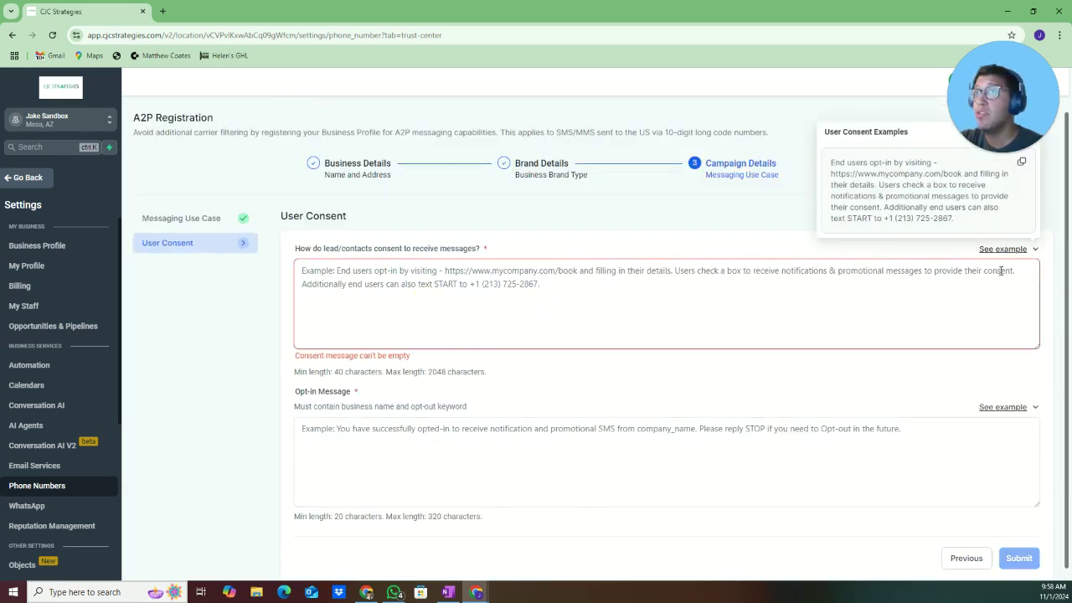
{"action": "left_click", "coordinate": [1022, 167]}
{"action": "left_click", "coordinate": [878, 303]}
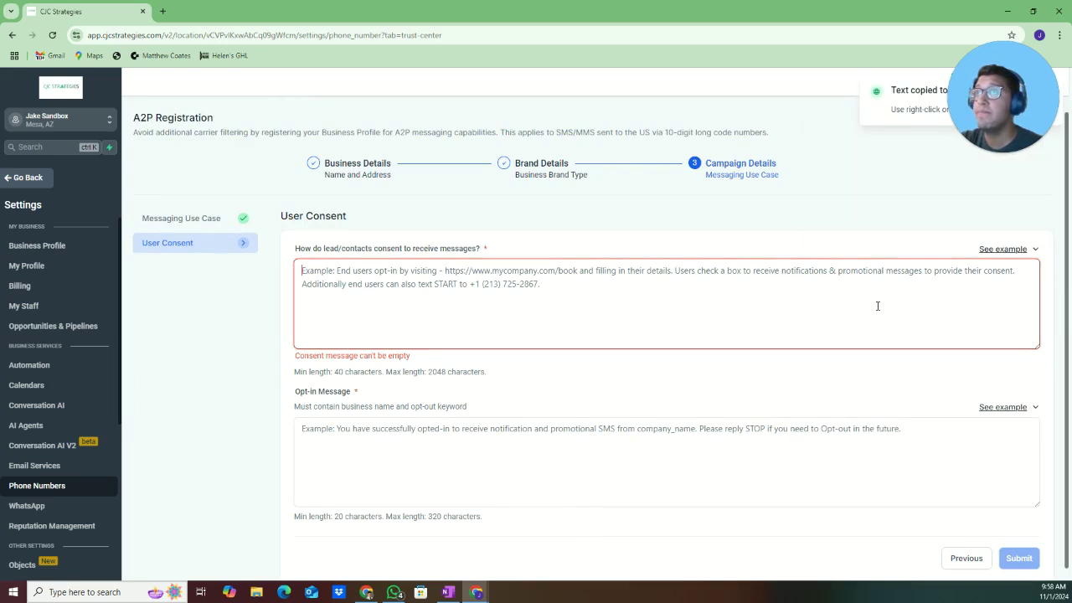
{"action": "key", "text": "ctrl+v"}
Replace the consent text's booking URL with cjcstrategies.com and insert the business phone number
{"action": "left_click_drag", "start_coordinate": [410, 270], "coordinate": [542, 271]}
{"action": "key", "text": "super+v"}
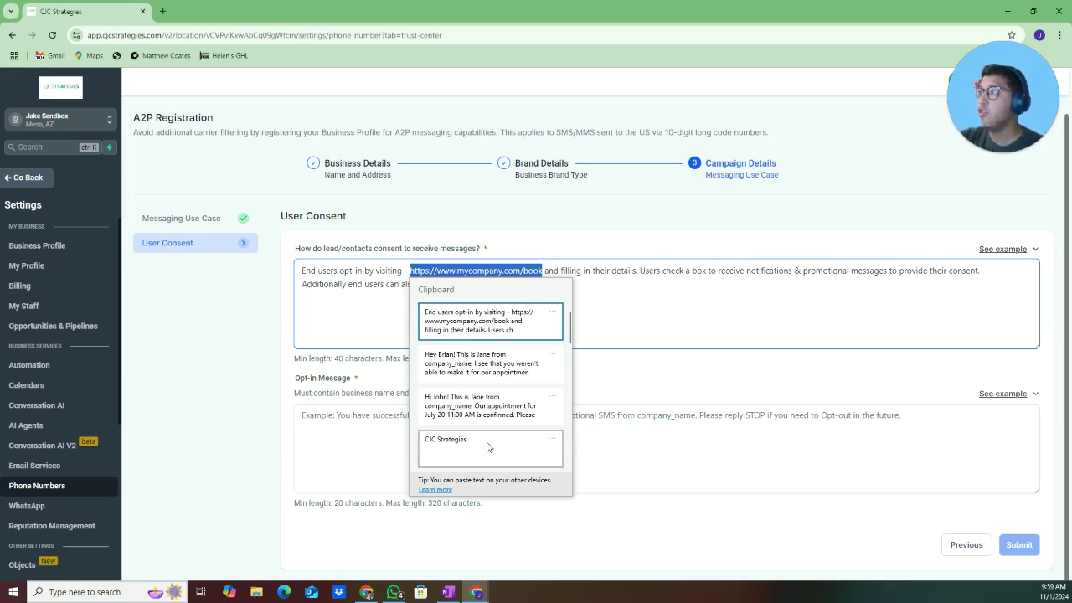
{"action": "key", "text": "Escape"}
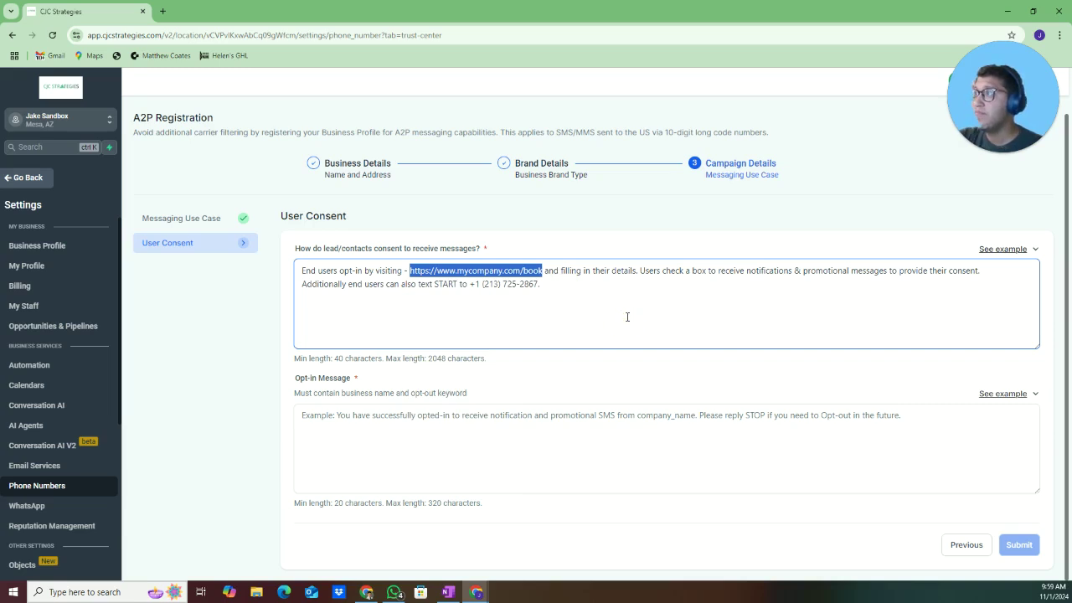
{"action": "type", "text": "cjcstrate"}
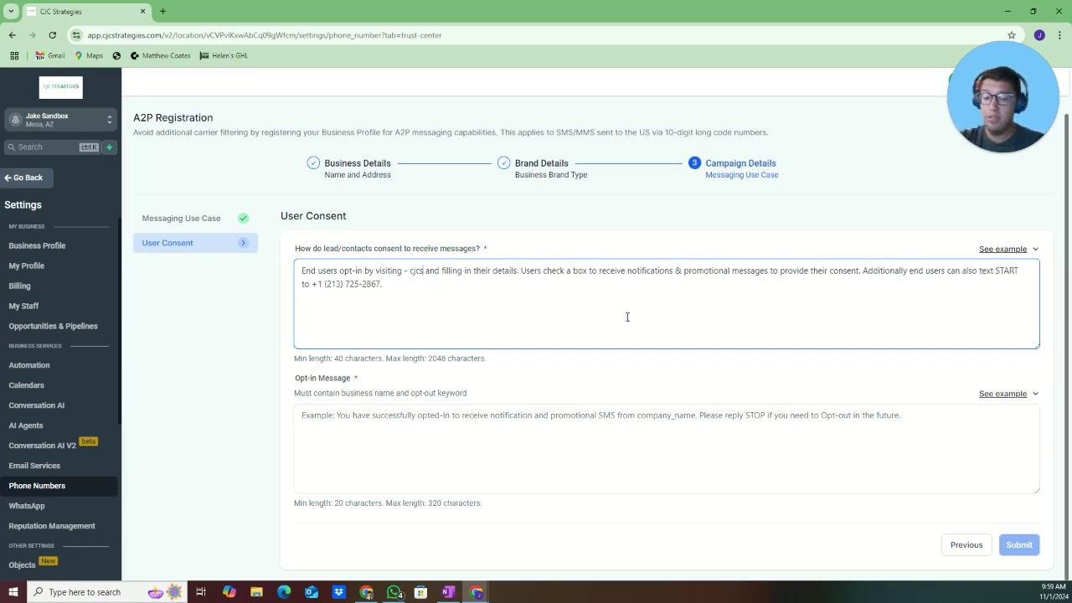
{"action": "type", "text": "gies.com"}
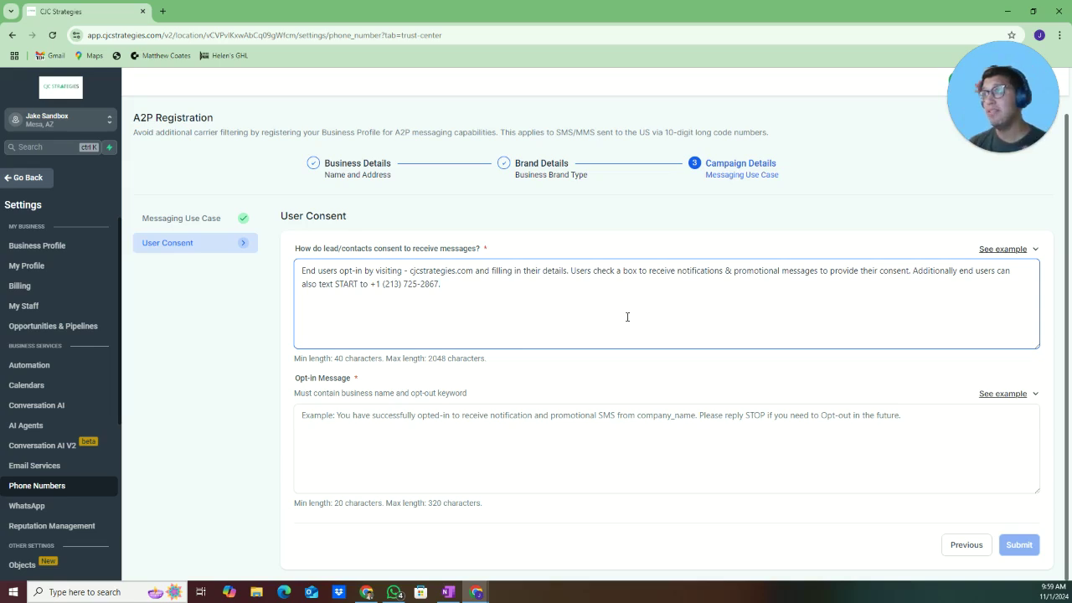
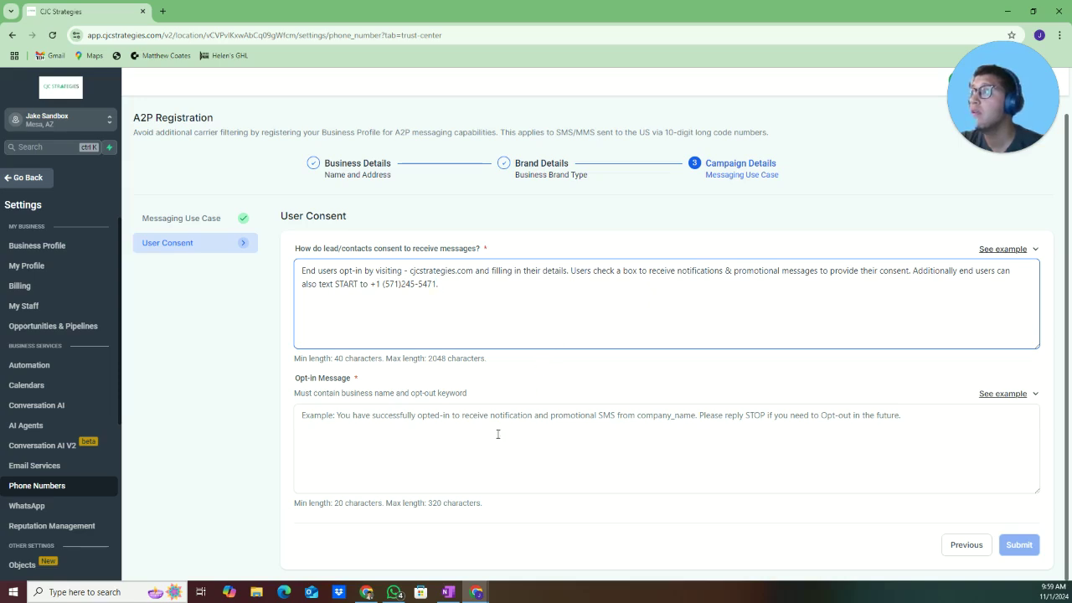
Paste the example opt-in message and replace company_name with CJC Strategies
{"action": "left_click", "coordinate": [996, 393]}
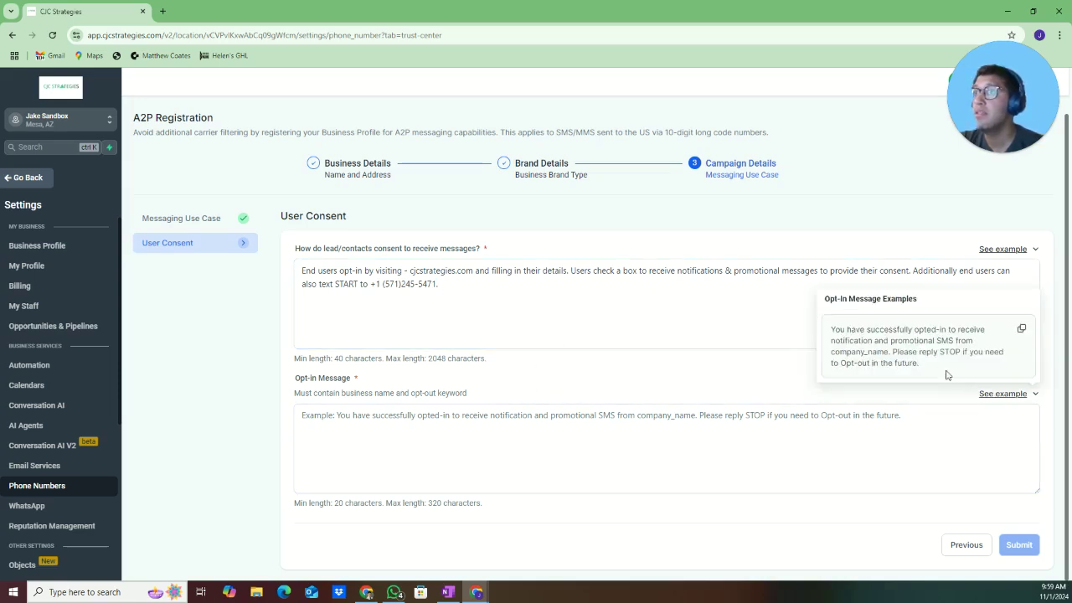
{"action": "left_click", "coordinate": [1022, 329]}
{"action": "left_click", "coordinate": [934, 429]}
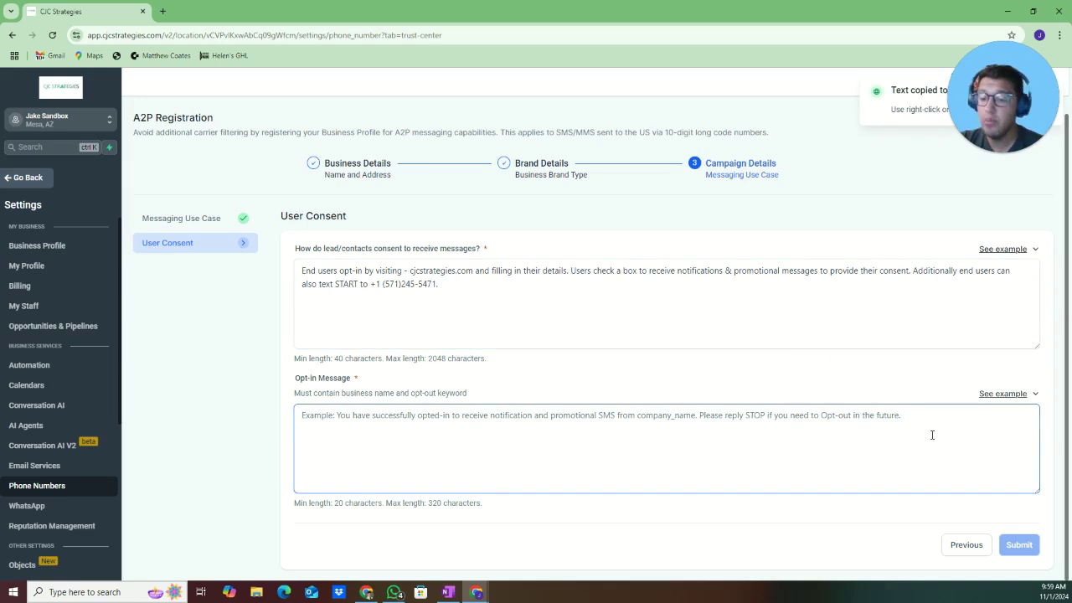
{"action": "key", "text": "ctrl+v"}
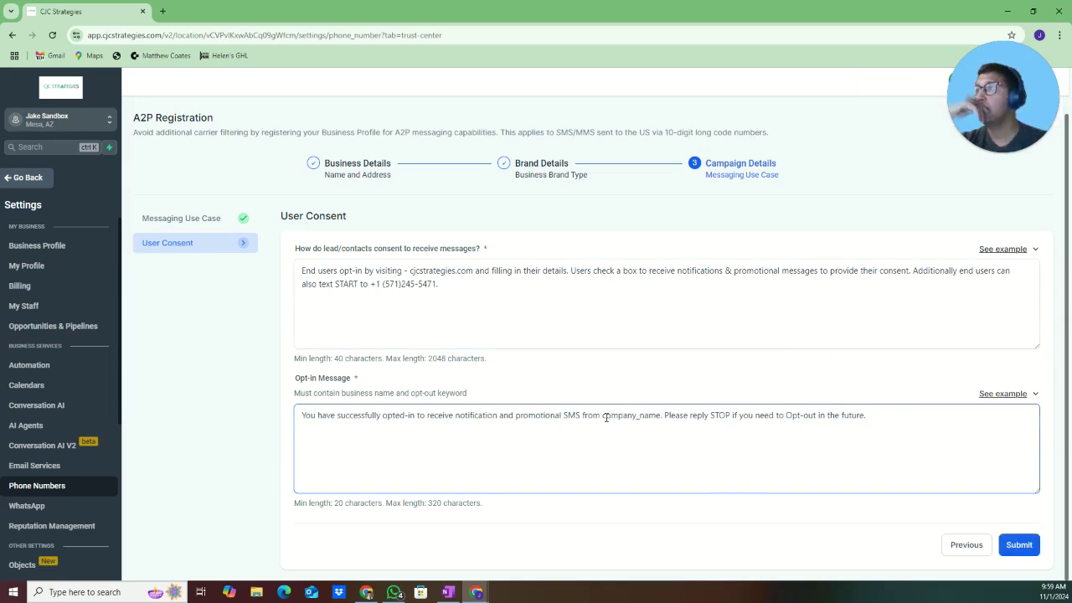
{"action": "left_click_drag", "start_coordinate": [603, 415], "coordinate": [661, 416]}
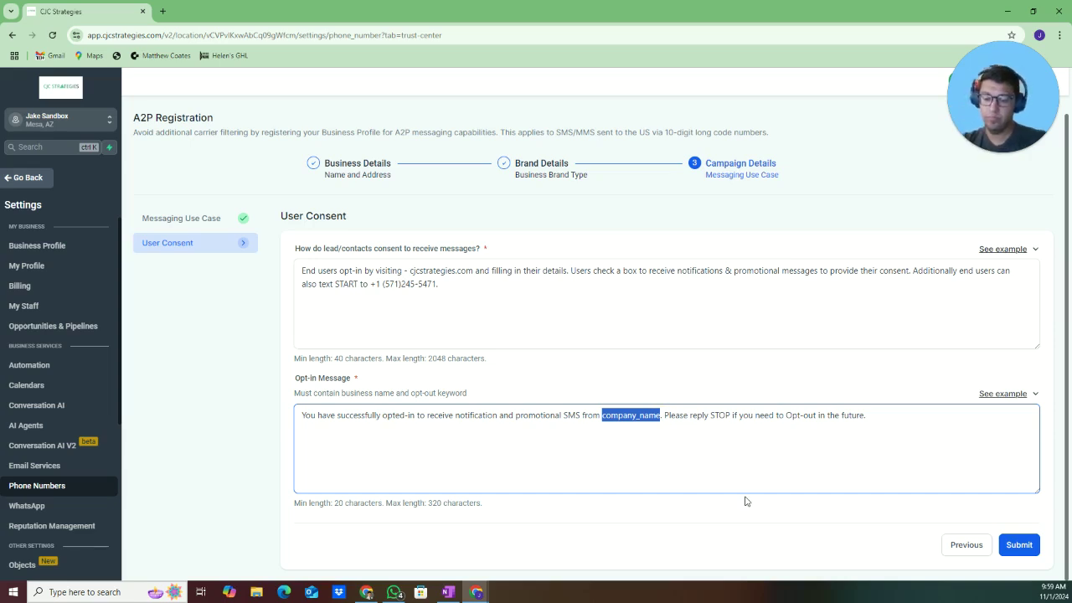
{"action": "type", "text": "CJC Strategies"}
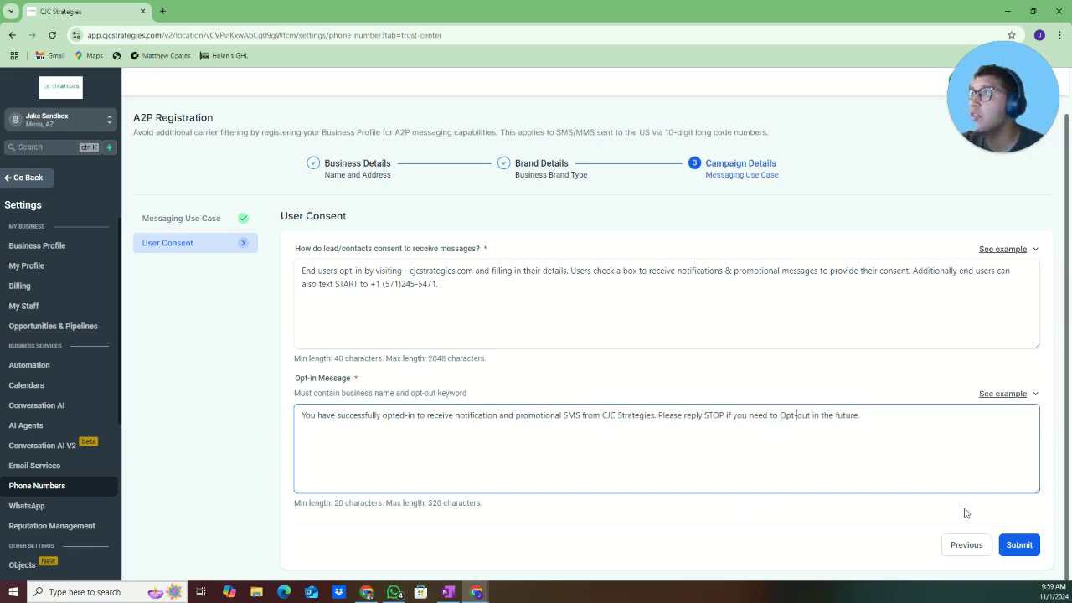
{"action": "left_click", "coordinate": [801, 489]}
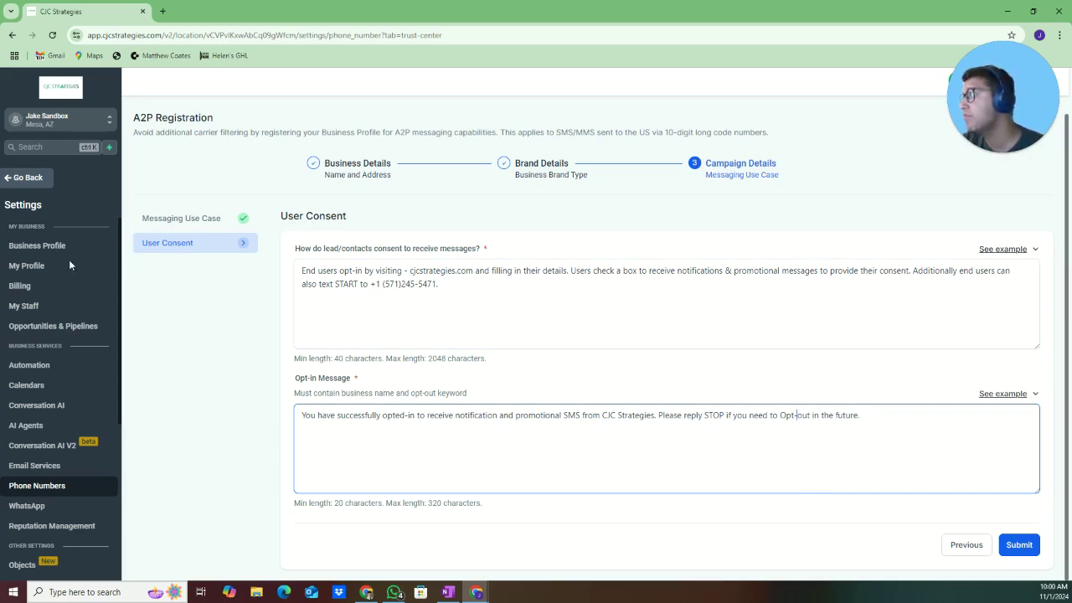
Start the Shaken/STIR voice registration and review its prefilled LLC, EIN, industry and website details
{"action": "left_click", "coordinate": [40, 90]}
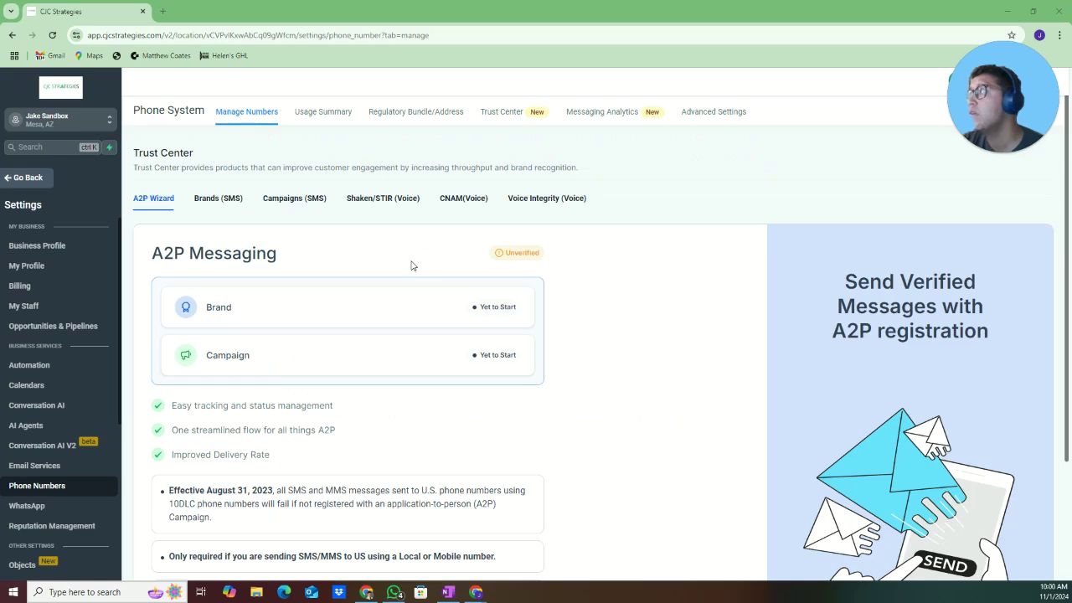
{"action": "left_click", "coordinate": [368, 199]}
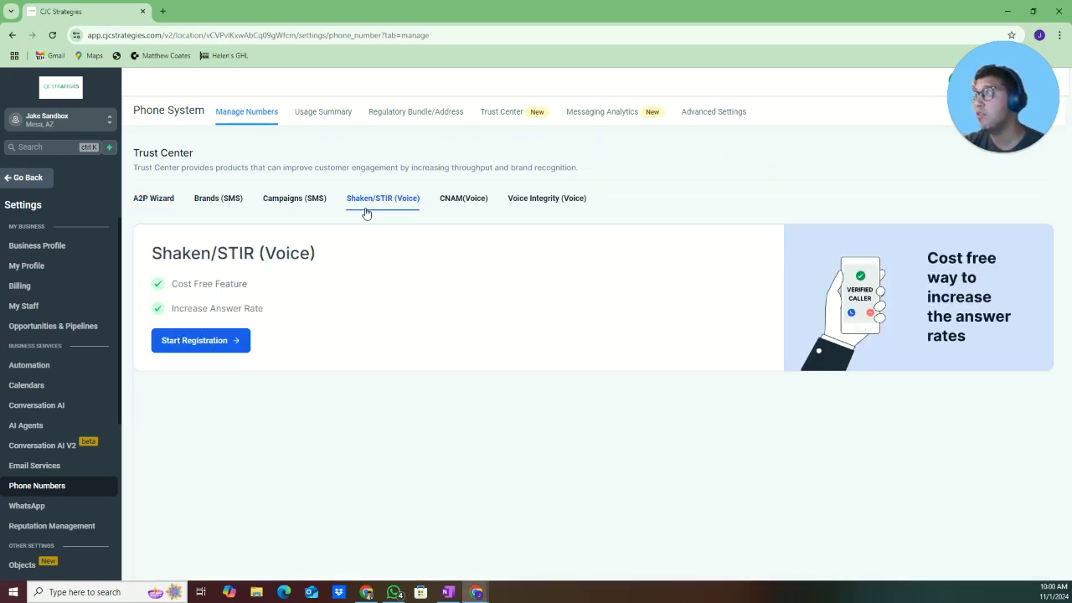
{"action": "left_click", "coordinate": [247, 339]}
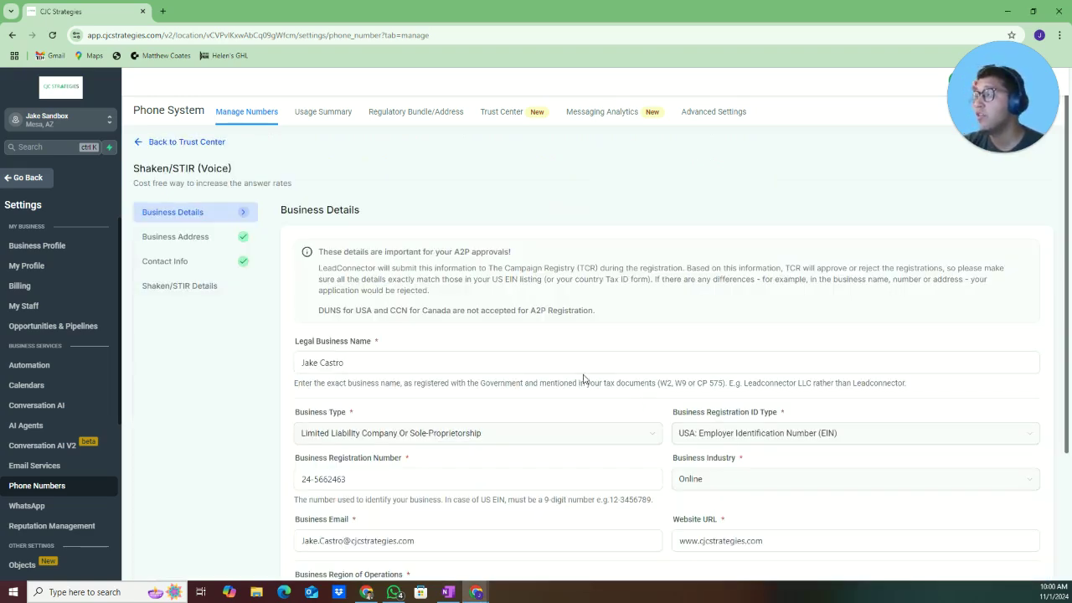
{"action": "scroll", "coordinate": [584, 378], "scroll_direction": "down", "scroll_amount": 1}
{"action": "left_click", "coordinate": [437, 416]}
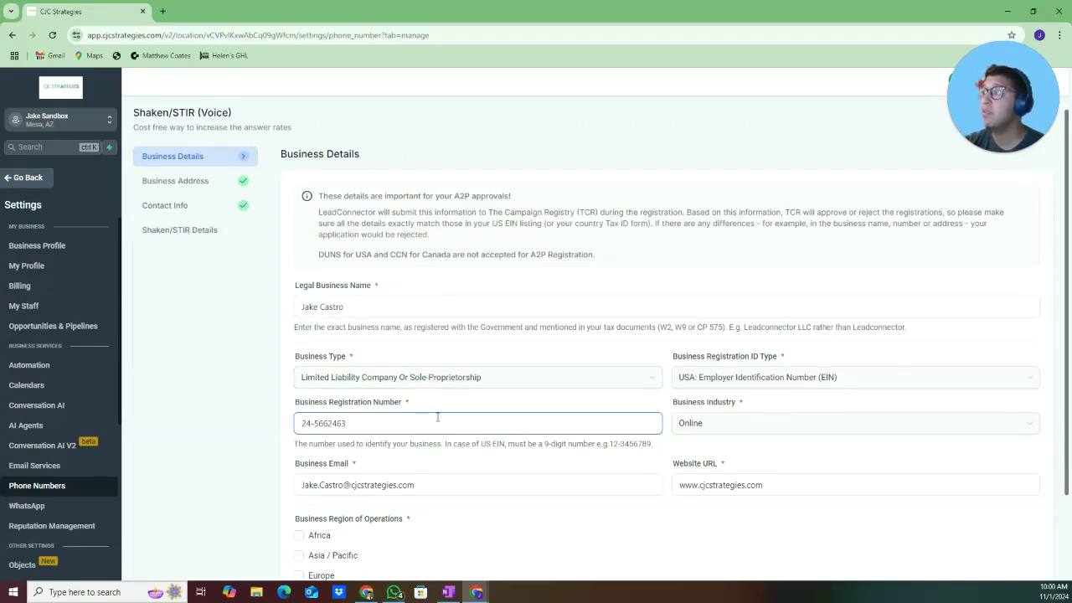
{"action": "scroll", "coordinate": [438, 416], "scroll_direction": "down", "scroll_amount": 1}
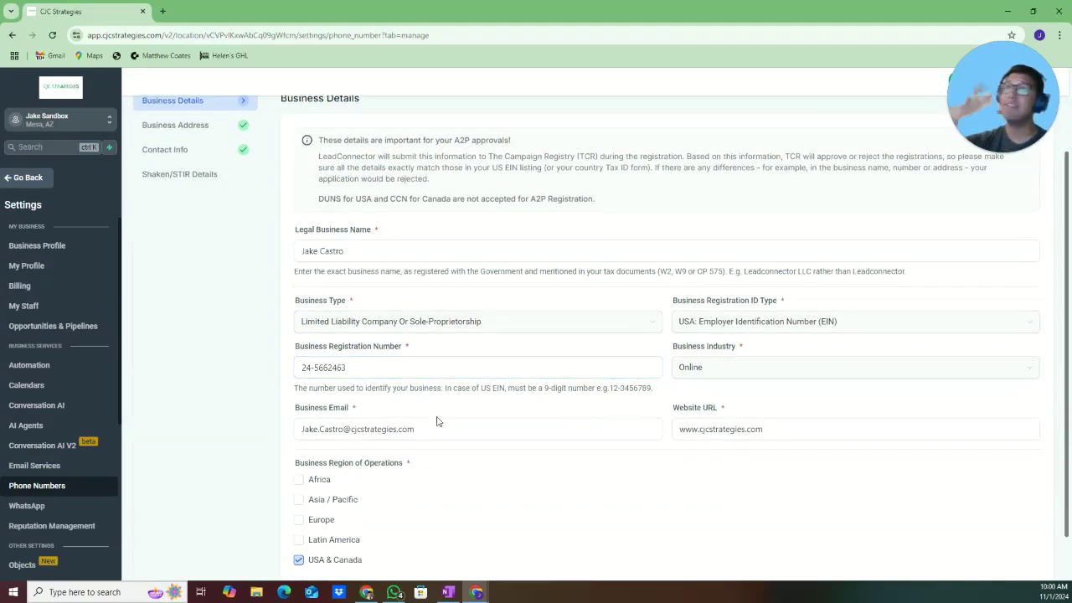
{"action": "scroll", "coordinate": [445, 421], "scroll_direction": "down", "scroll_amount": 1}
{"action": "scroll", "coordinate": [475, 439], "scroll_direction": "up", "scroll_amount": 3}
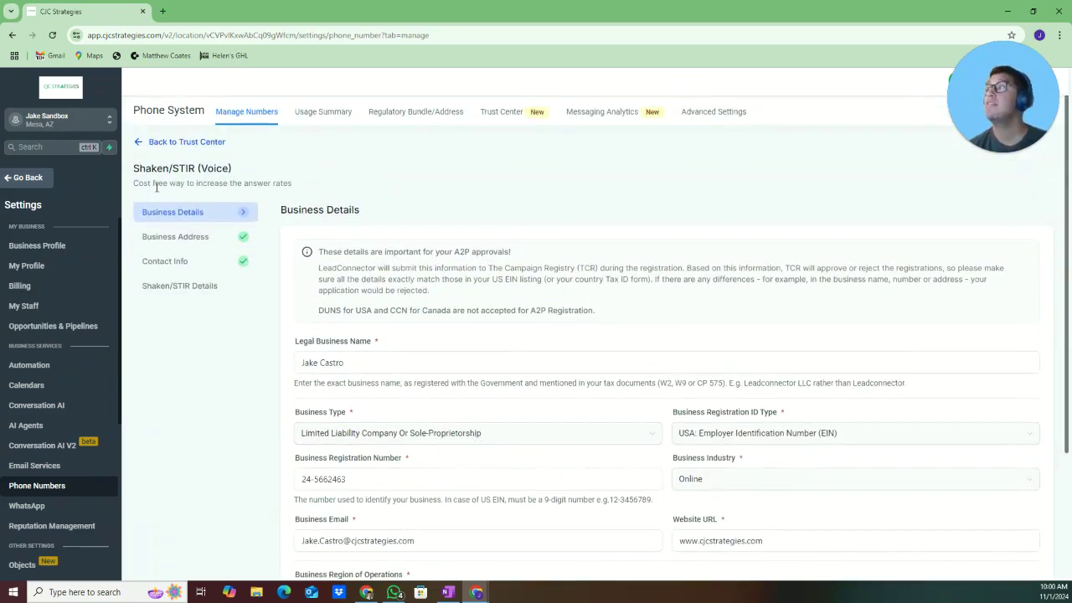
{"action": "left_click_drag", "start_coordinate": [153, 183], "coordinate": [294, 192]}
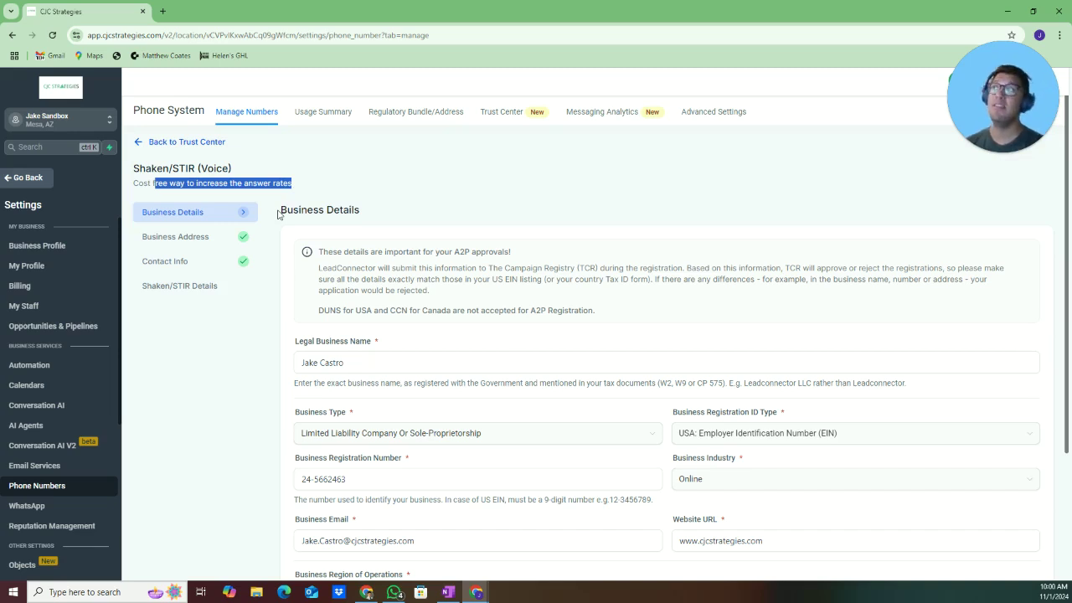
Start the CNAM voice registration, scroll its form, then reveal the scam-likely phone on the Texting vs Email slide
{"action": "left_click", "coordinate": [177, 142]}
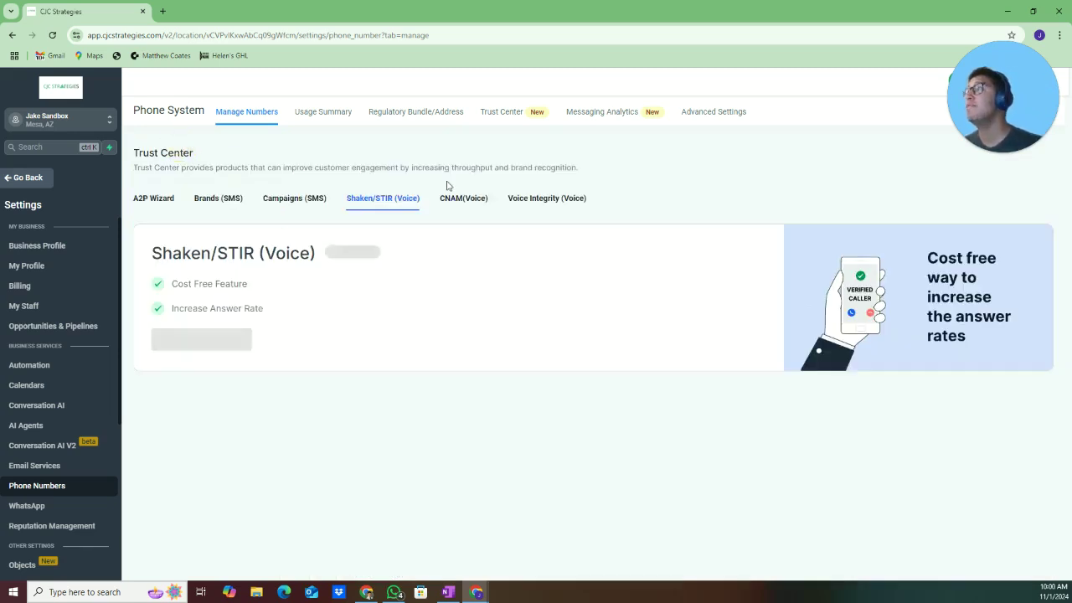
{"action": "left_click", "coordinate": [444, 201]}
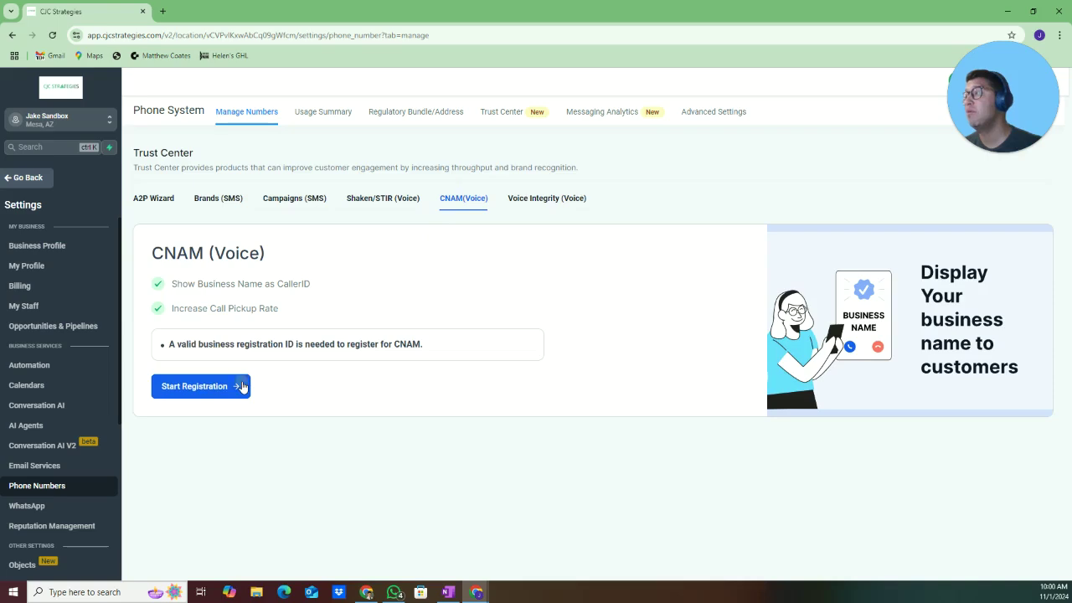
{"action": "left_click", "coordinate": [242, 384]}
{"action": "scroll", "coordinate": [500, 304], "scroll_direction": "down", "scroll_amount": 3}
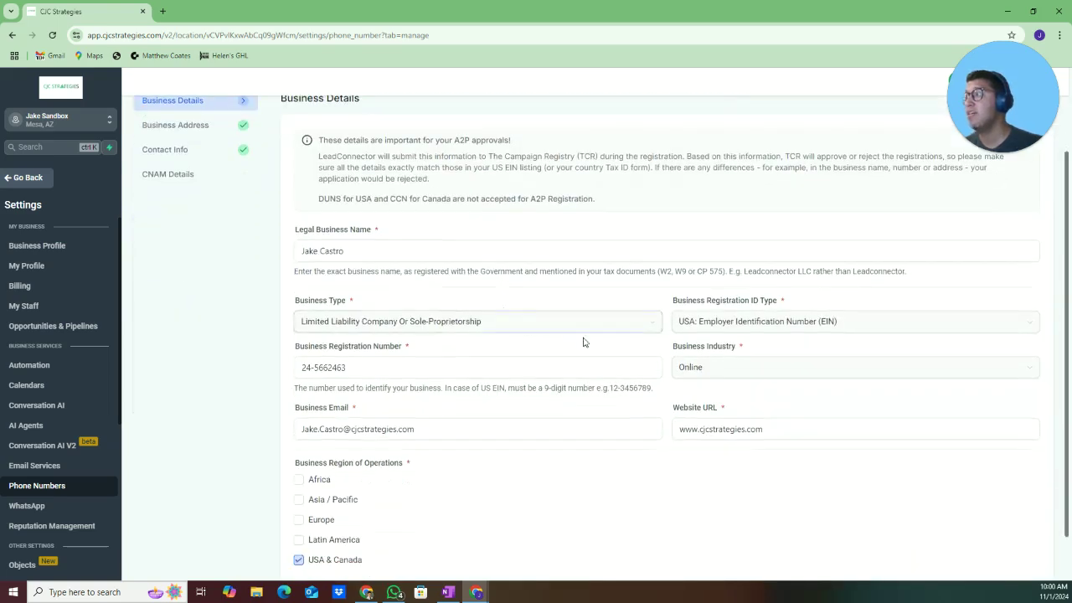
{"action": "scroll", "coordinate": [714, 456], "scroll_direction": "down", "scroll_amount": 1}
{"action": "scroll", "coordinate": [714, 456], "scroll_direction": "up", "scroll_amount": 3}
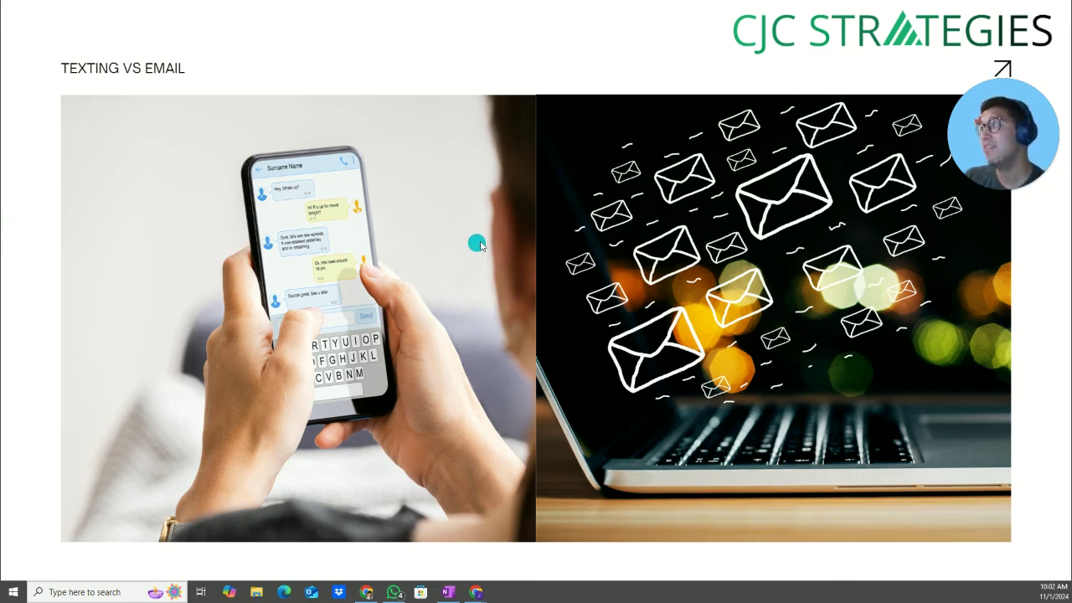
{"action": "left_click", "coordinate": [478, 242]}
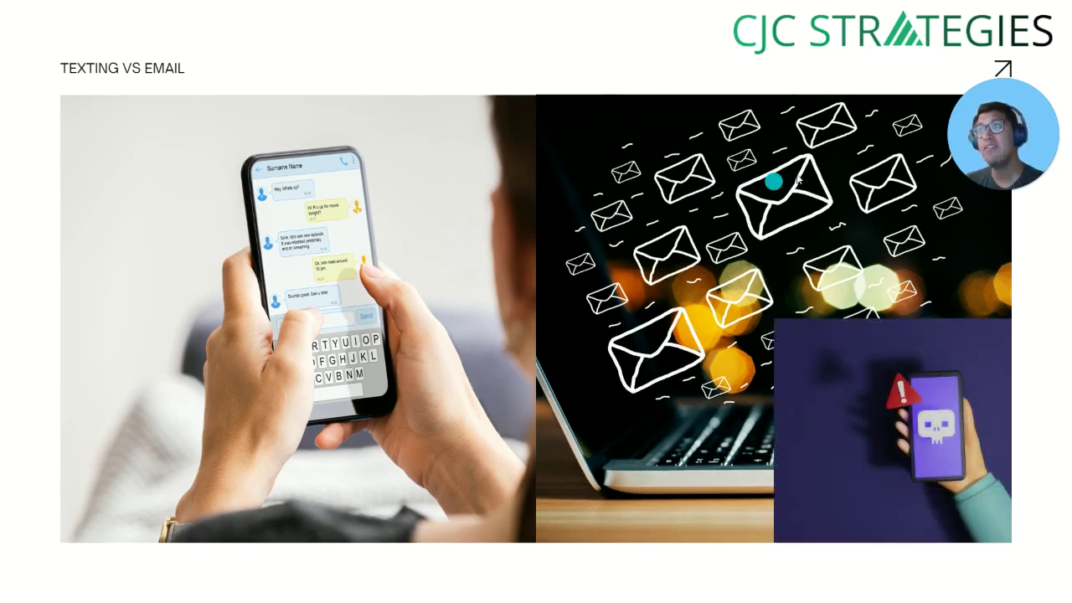